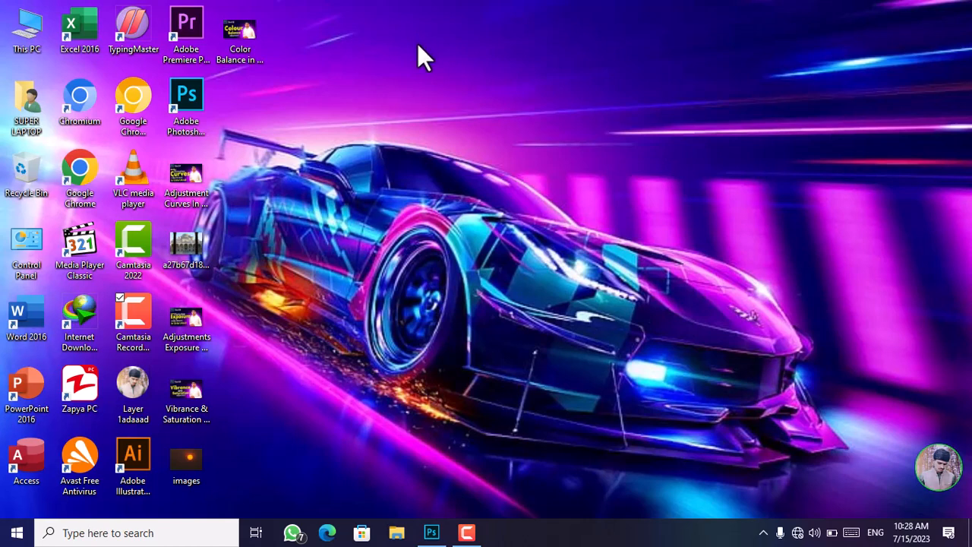
Switch to Photoshop, maximize its window, and open the Photo Filter adjustment for the car image.
click(424, 537)
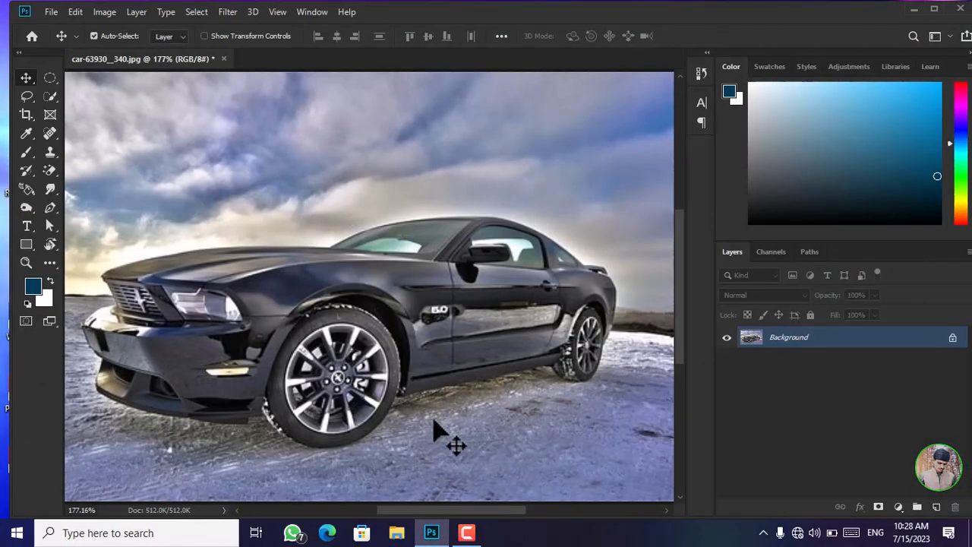
click(936, 12)
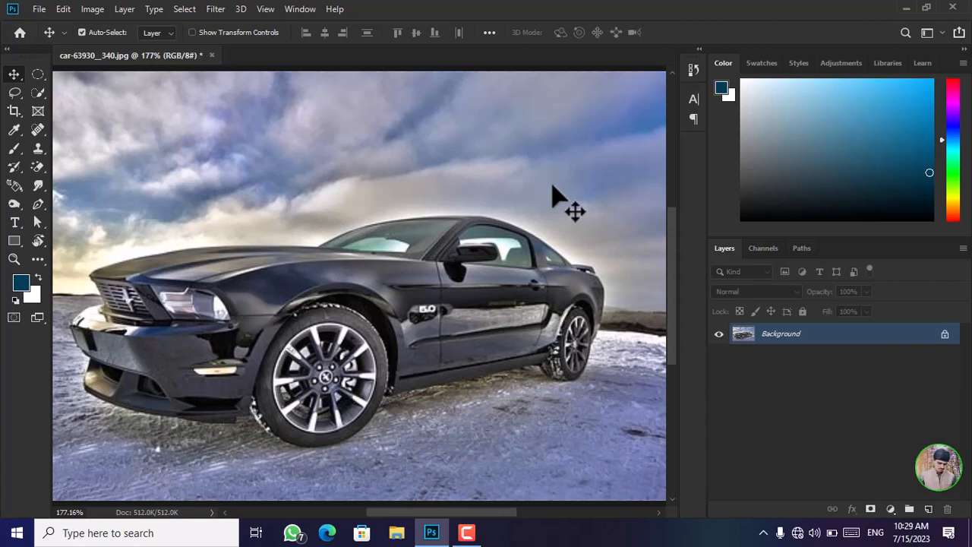
click(99, 9)
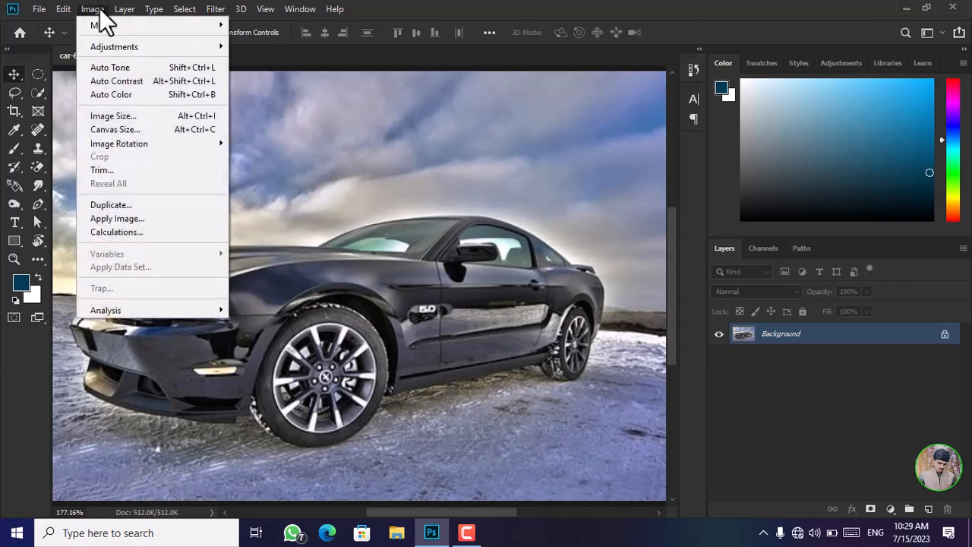
mouse_move(118, 41)
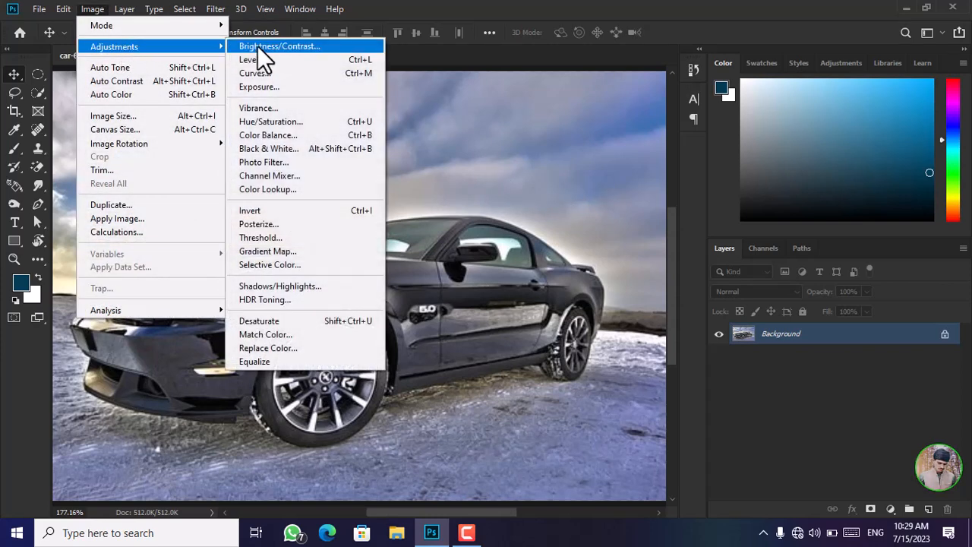
click(272, 162)
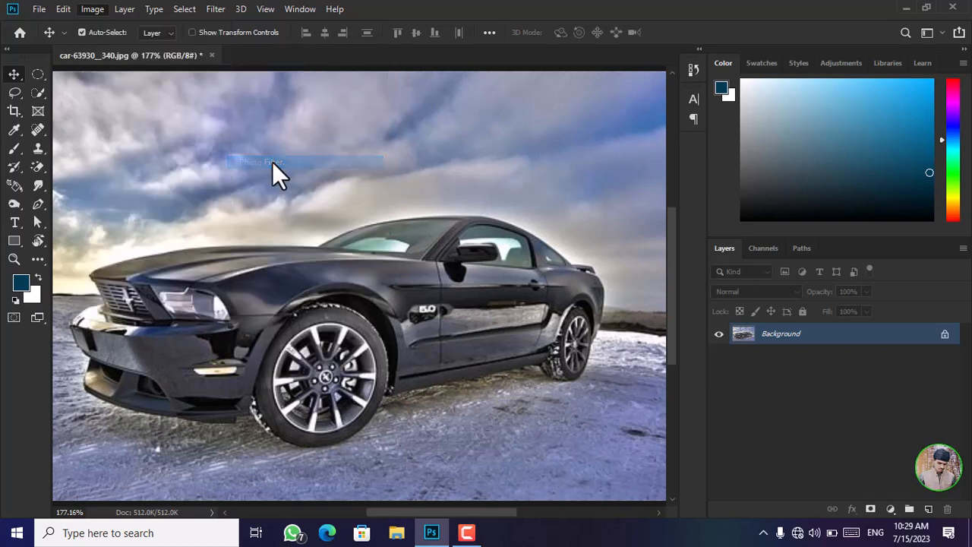
drag(743, 124, 767, 94)
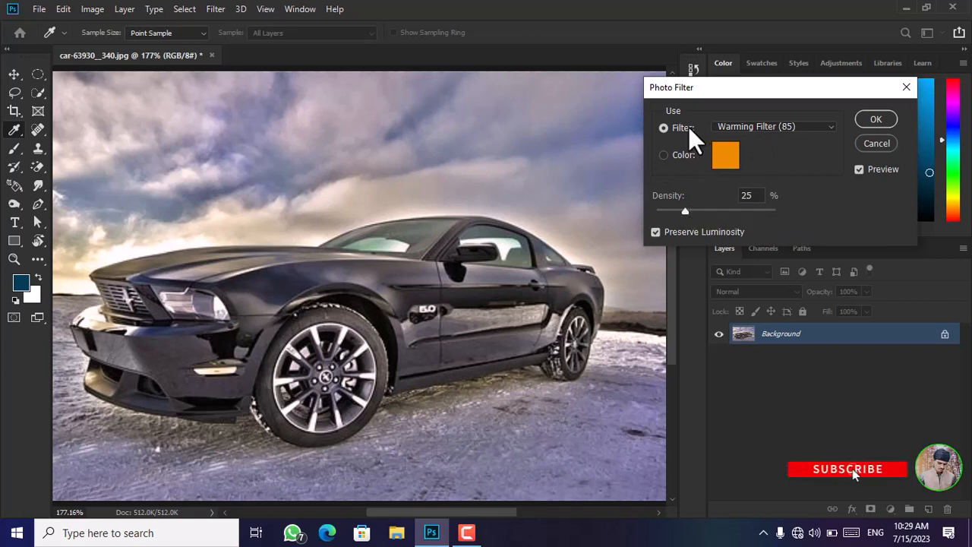
Try the Warming Filter (LBA), Cooling Filter (82), Warming Filter (81) and Cooling Filter (LBB) presets on the car photo.
click(824, 126)
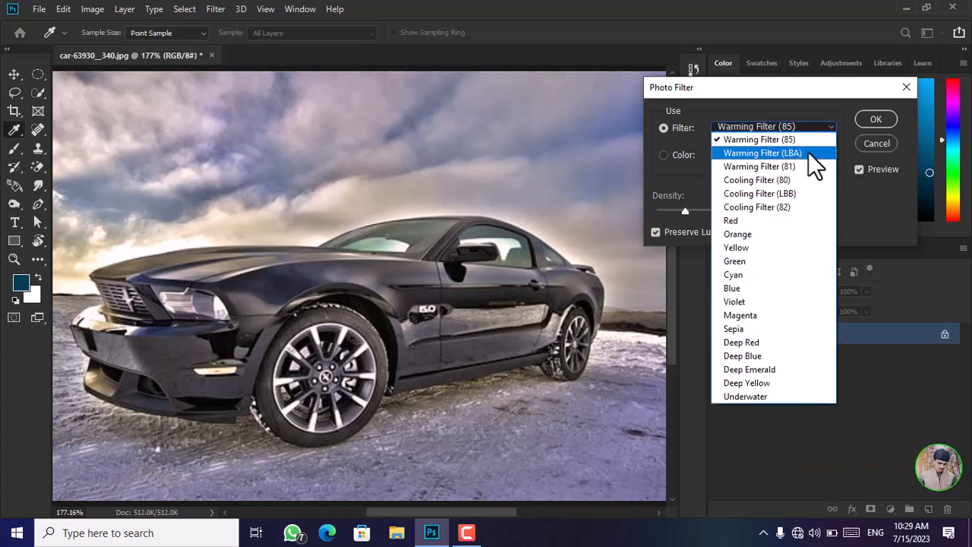
click(763, 152)
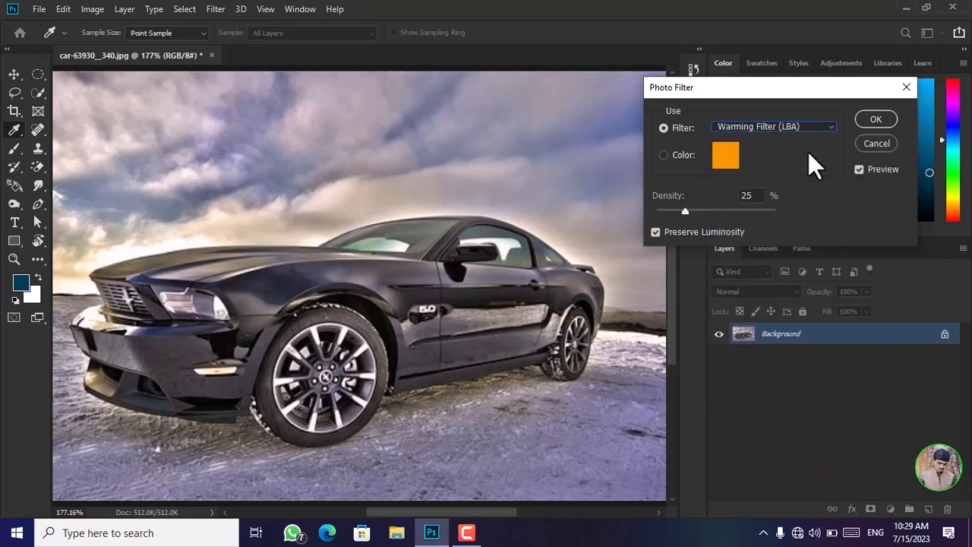
click(821, 126)
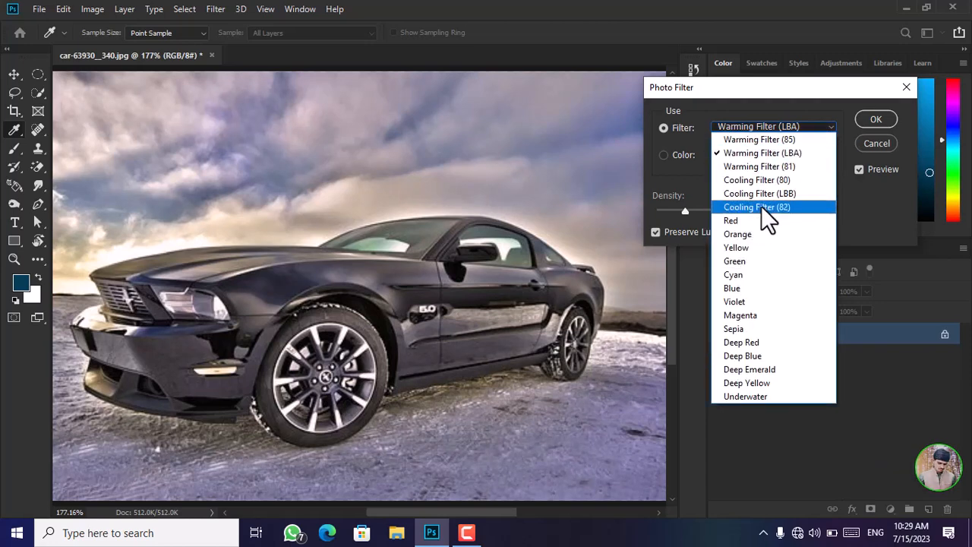
click(761, 206)
click(817, 127)
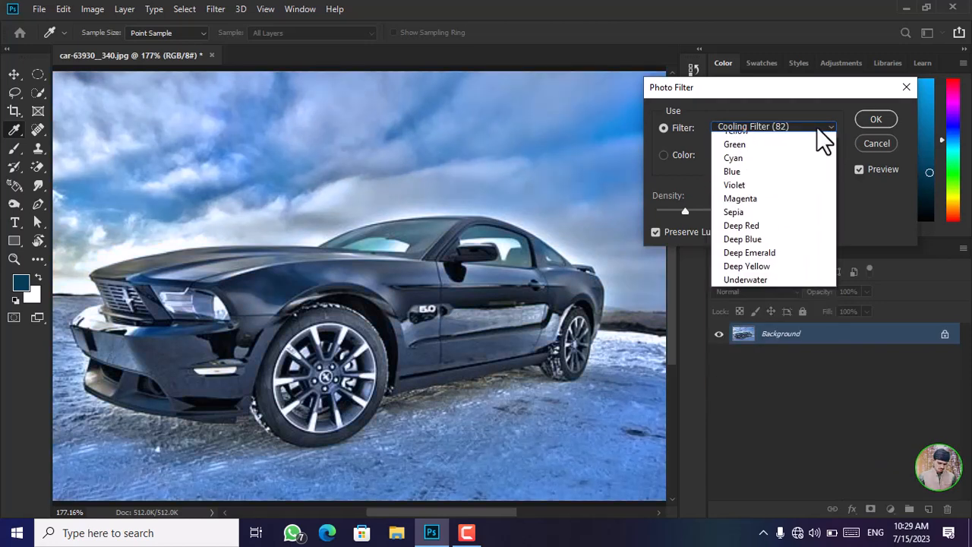
click(789, 164)
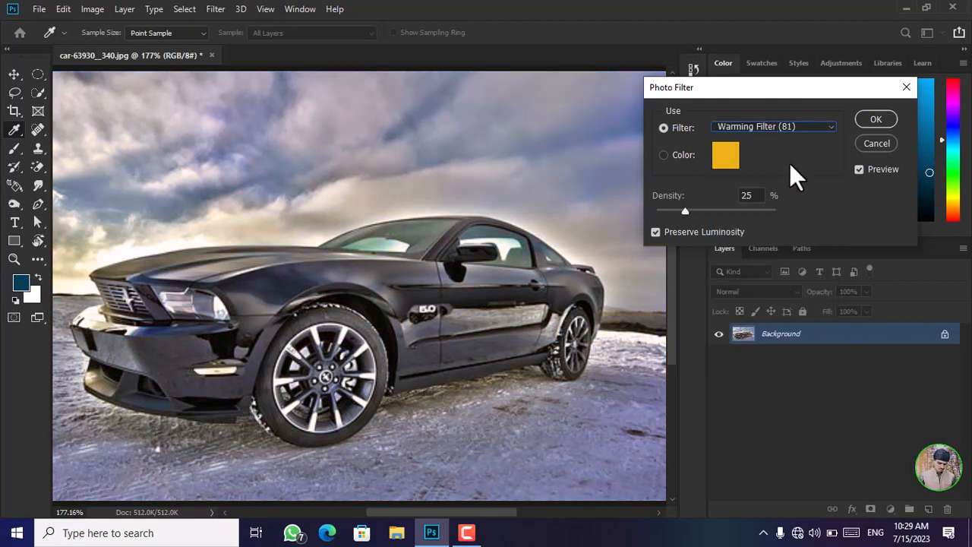
click(815, 126)
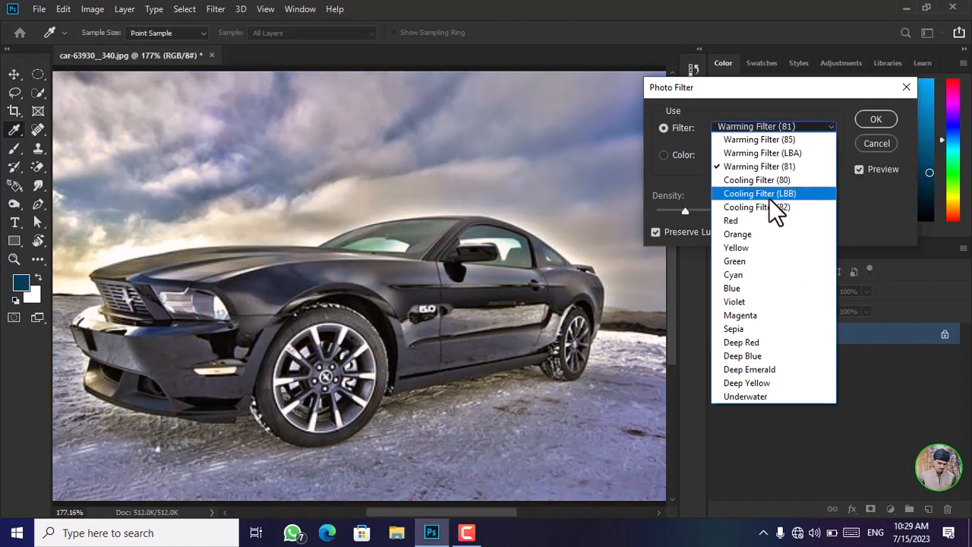
click(769, 195)
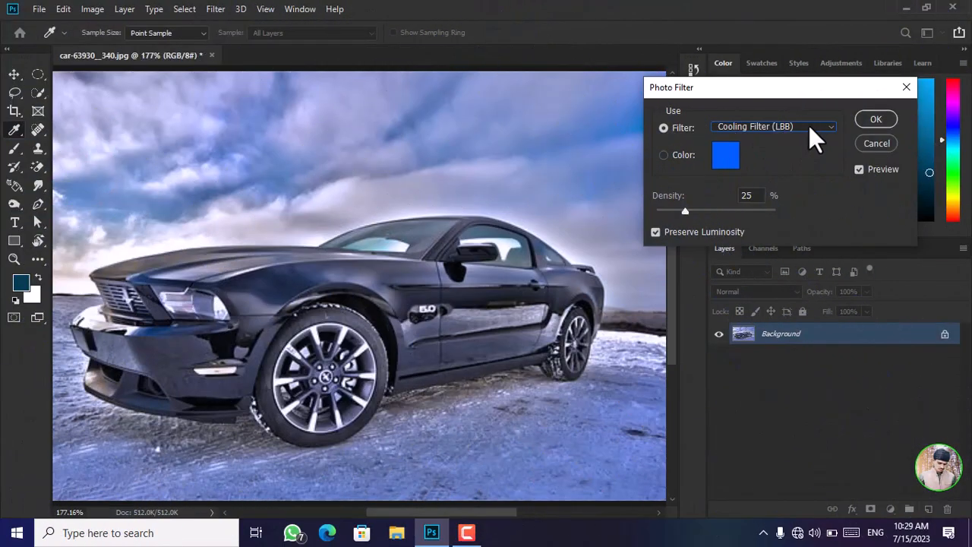
Try the Green photo filter with its density set to 38%.
click(811, 129)
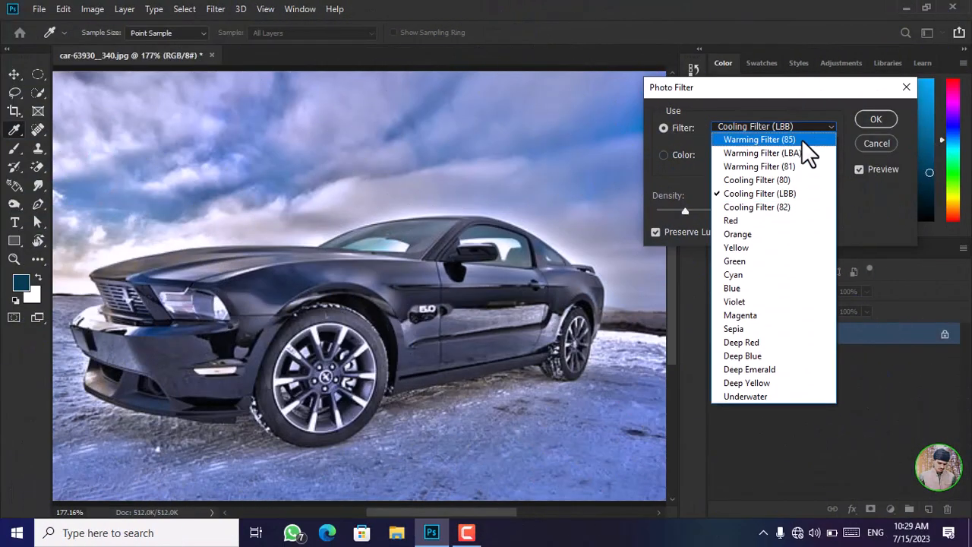
click(768, 265)
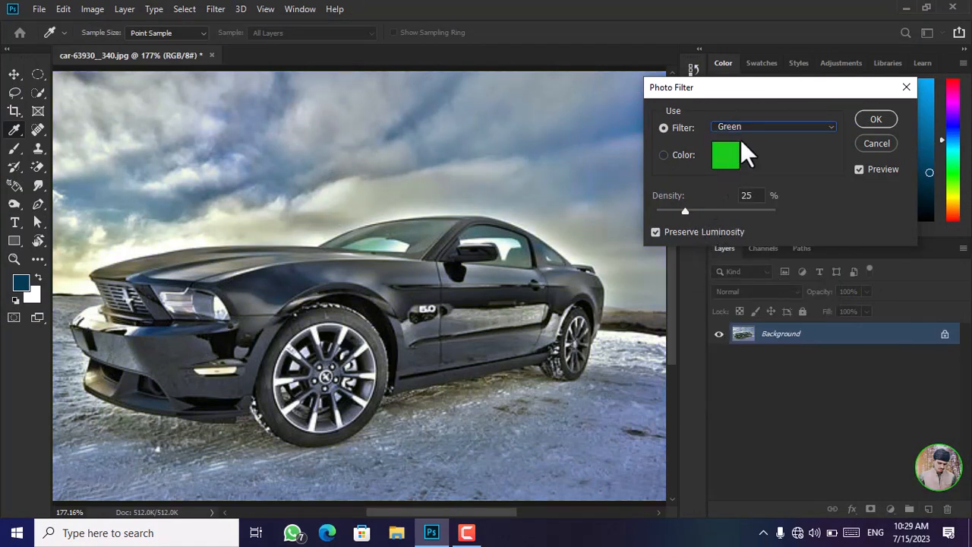
drag(684, 213, 691, 212)
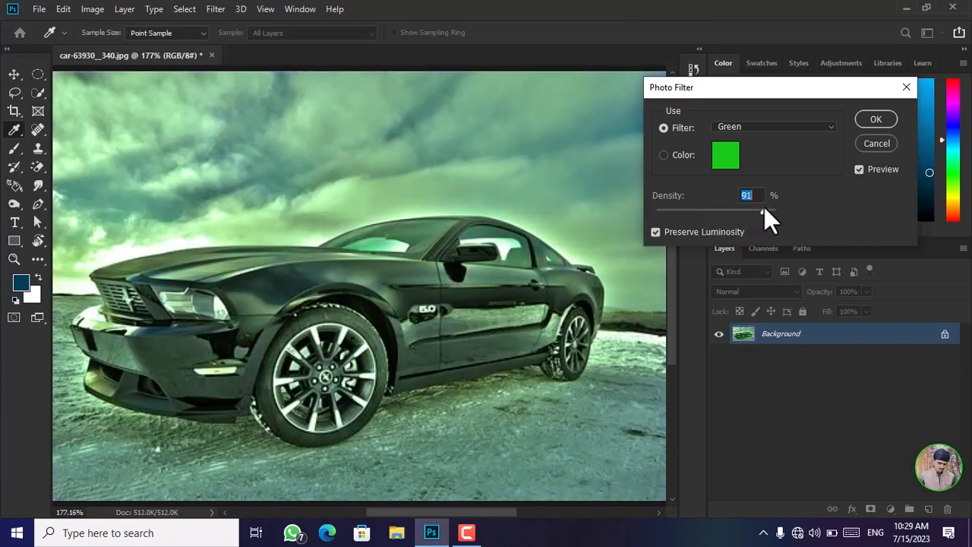
drag(766, 208, 700, 213)
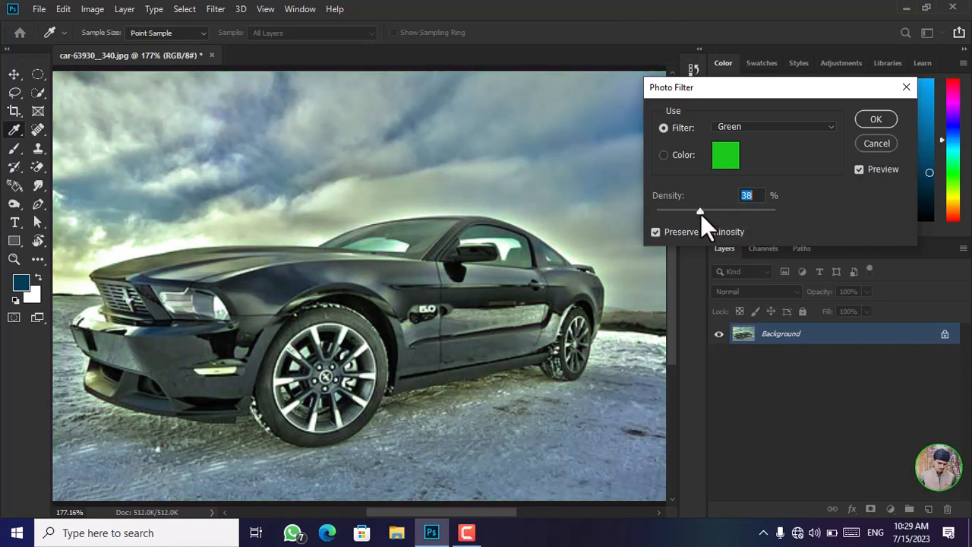
Try the Magenta photo filter at 45% density, and return to the Warming Filter (85) preset.
click(815, 128)
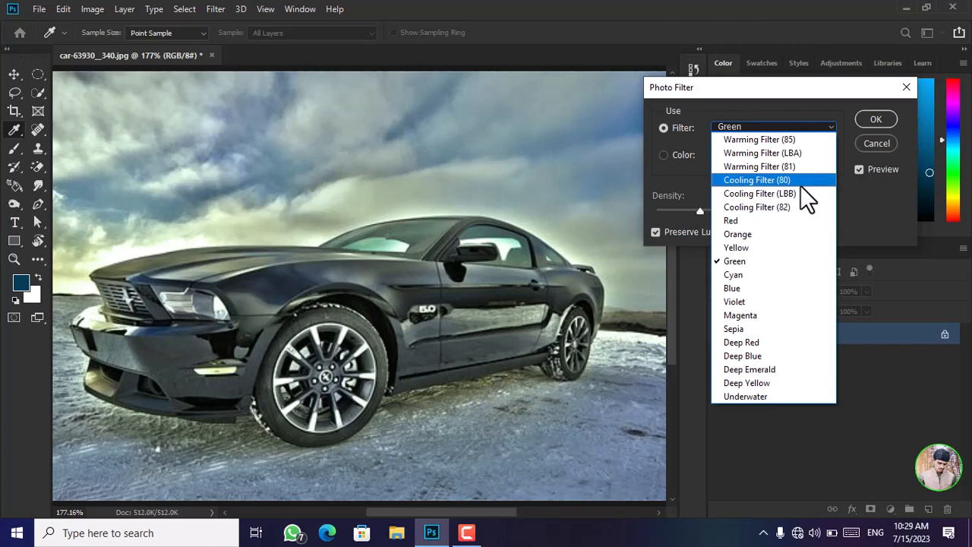
click(782, 319)
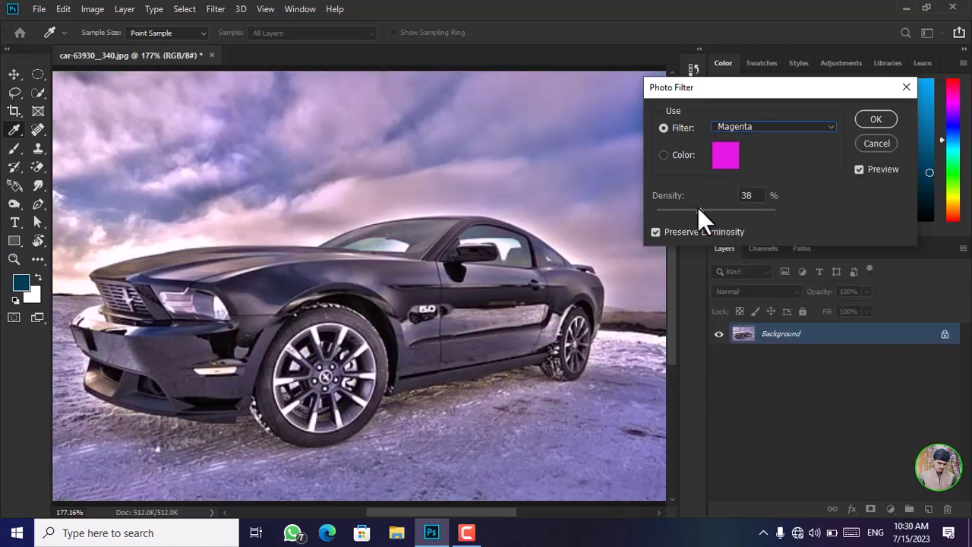
mouse_move(699, 210)
mouse_down()
mouse_move(752, 210)
mouse_move(704, 211)
mouse_up()
click(709, 213)
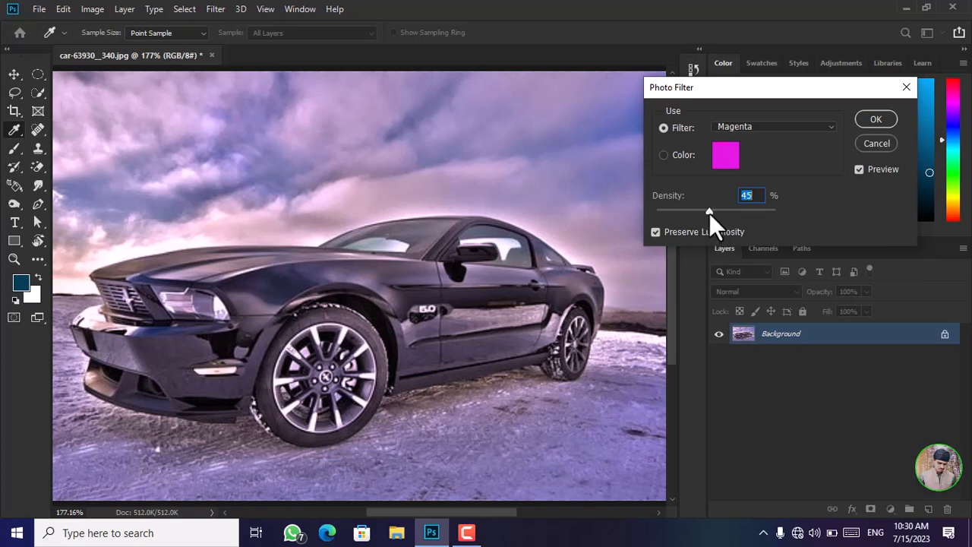
click(800, 123)
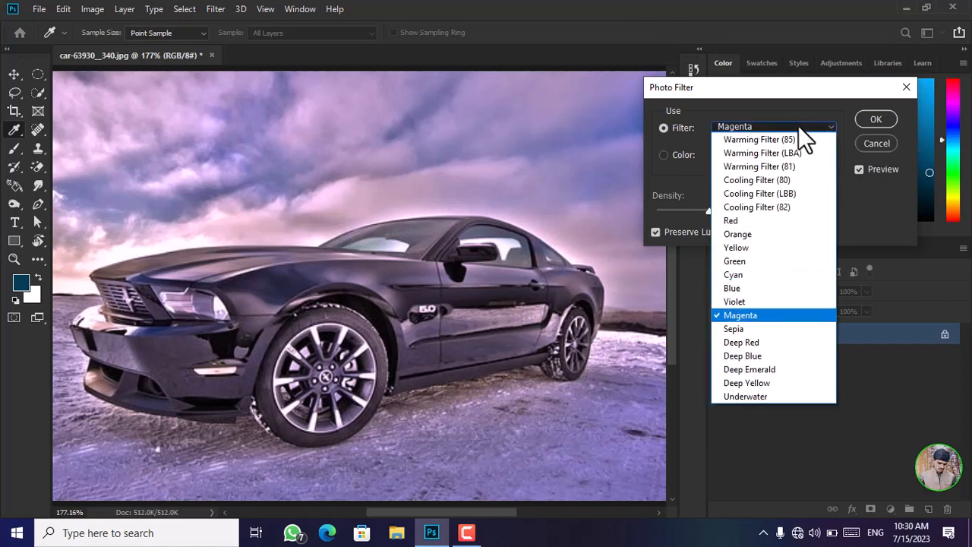
click(788, 139)
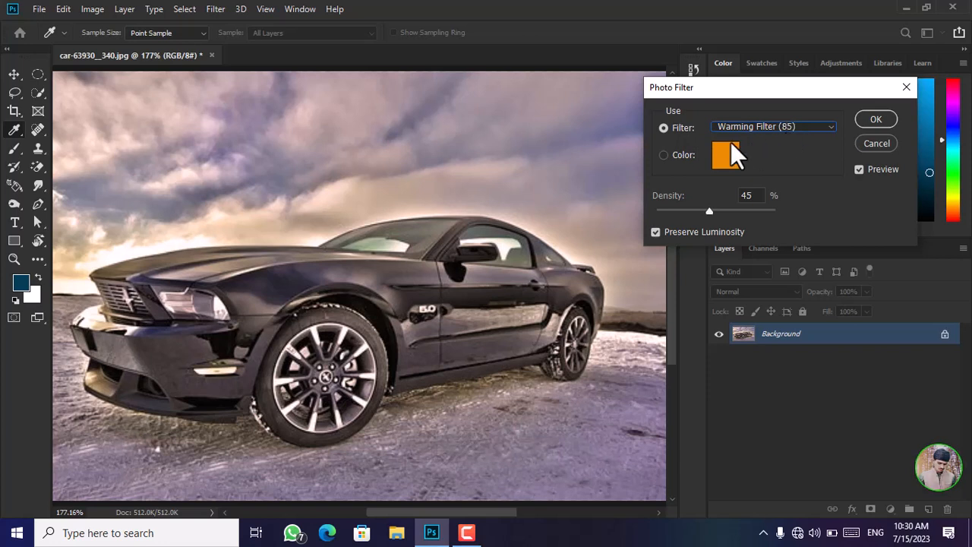
Use a custom color for the photo filter instead of a preset and set it to light blue #5490cd.
click(665, 155)
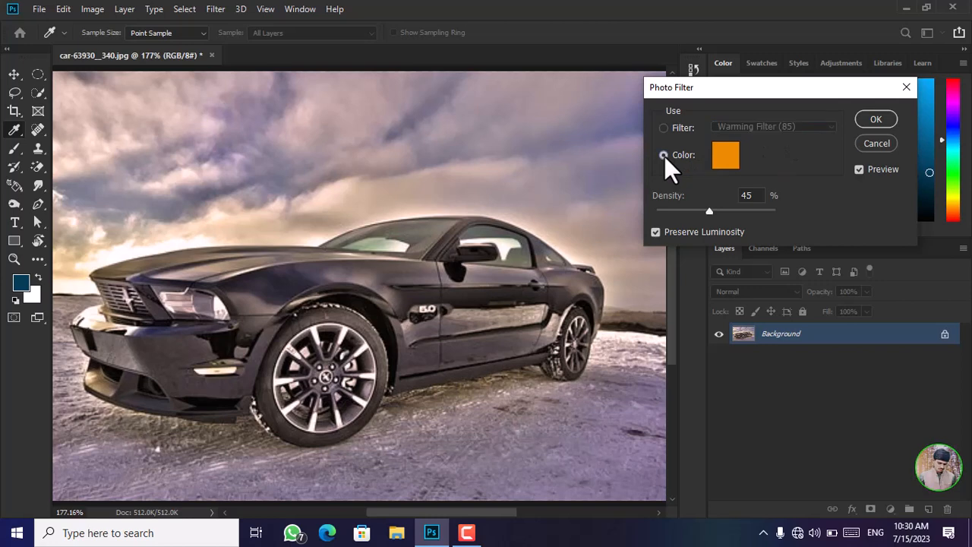
click(729, 156)
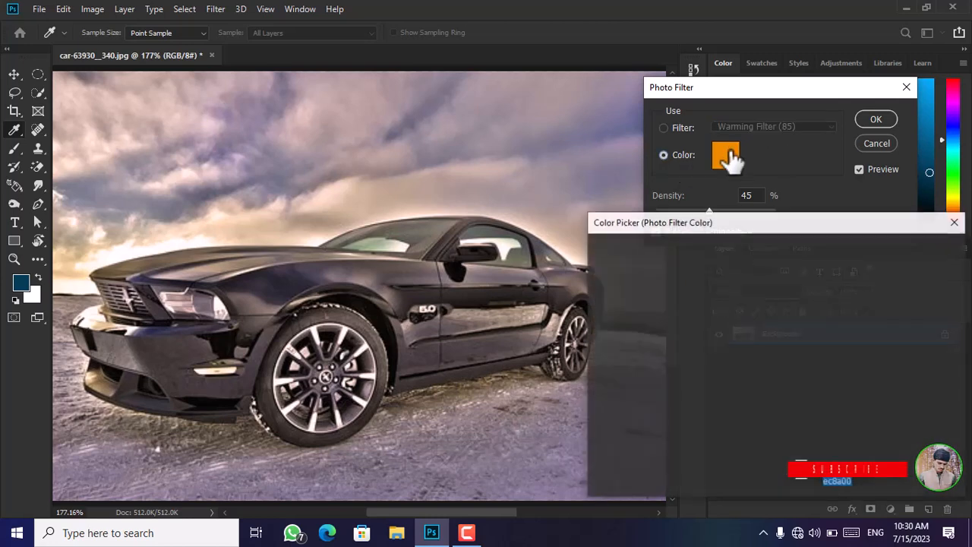
drag(765, 224, 747, 141)
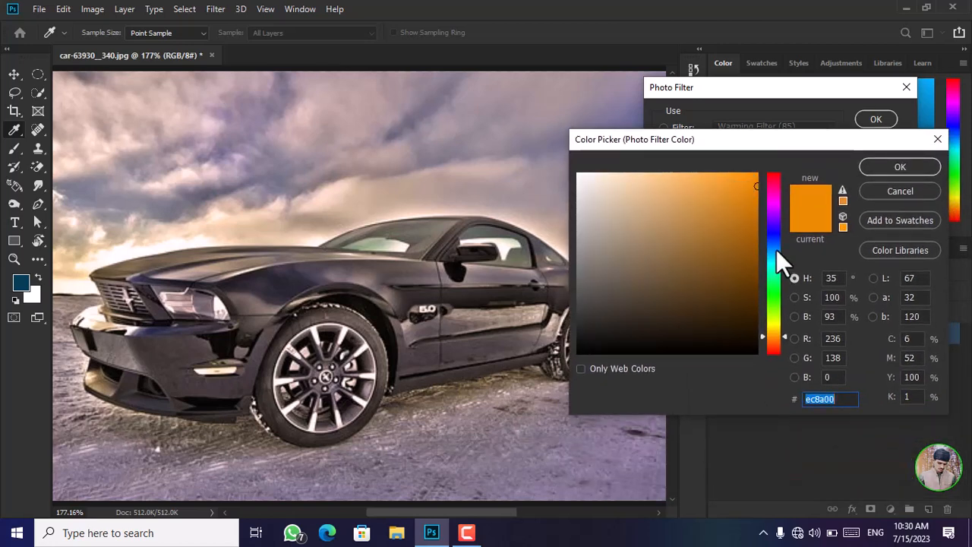
mouse_move(776, 249)
mouse_down()
mouse_move(770, 238)
mouse_move(770, 247)
mouse_up()
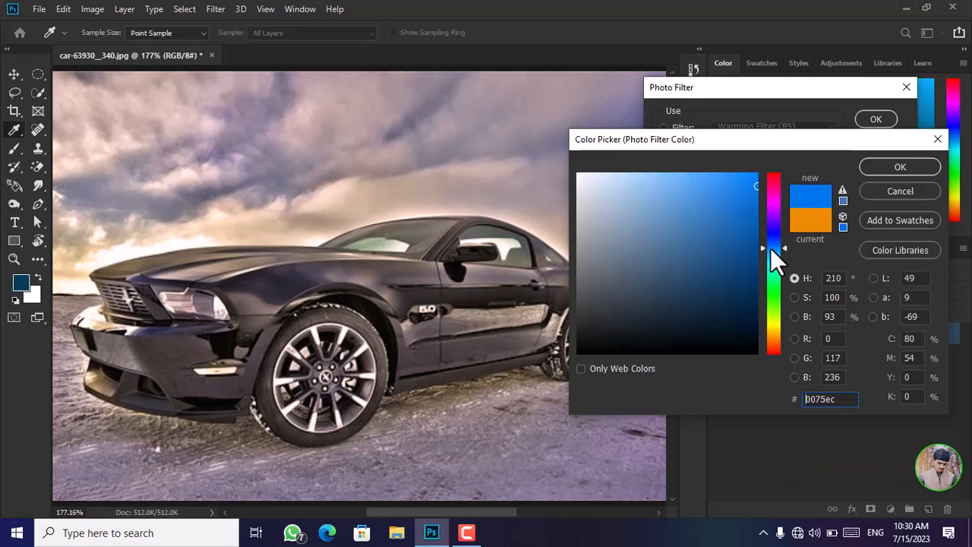
mouse_move(718, 203)
mouse_down()
mouse_move(677, 187)
mouse_move(679, 225)
mouse_up()
click(703, 237)
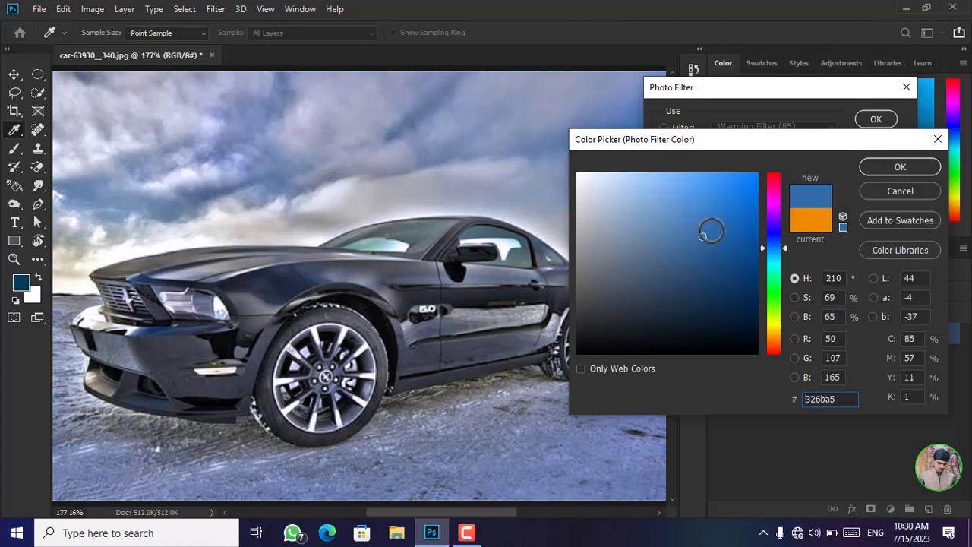
mouse_move(736, 209)
mouse_down()
mouse_move(703, 204)
mouse_move(696, 222)
mouse_move(684, 209)
mouse_up()
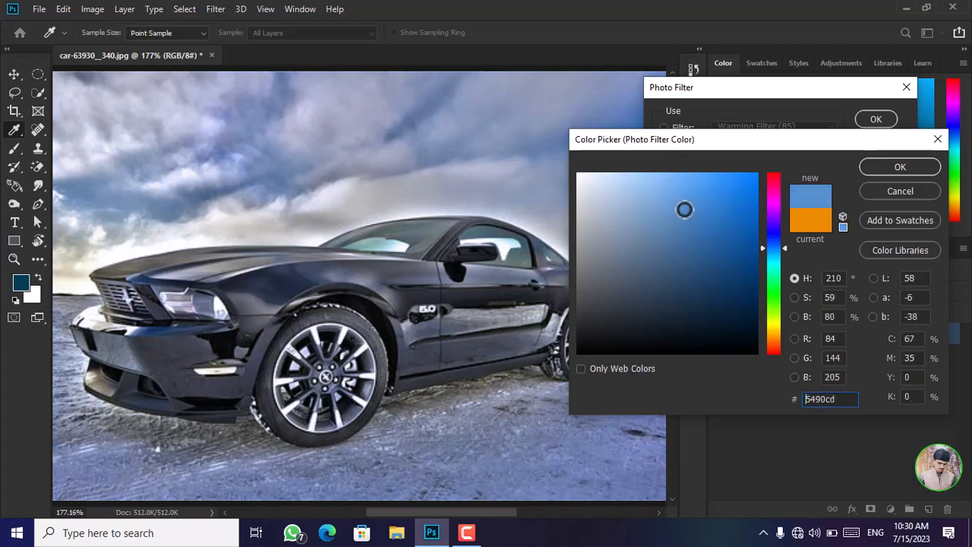
click(902, 169)
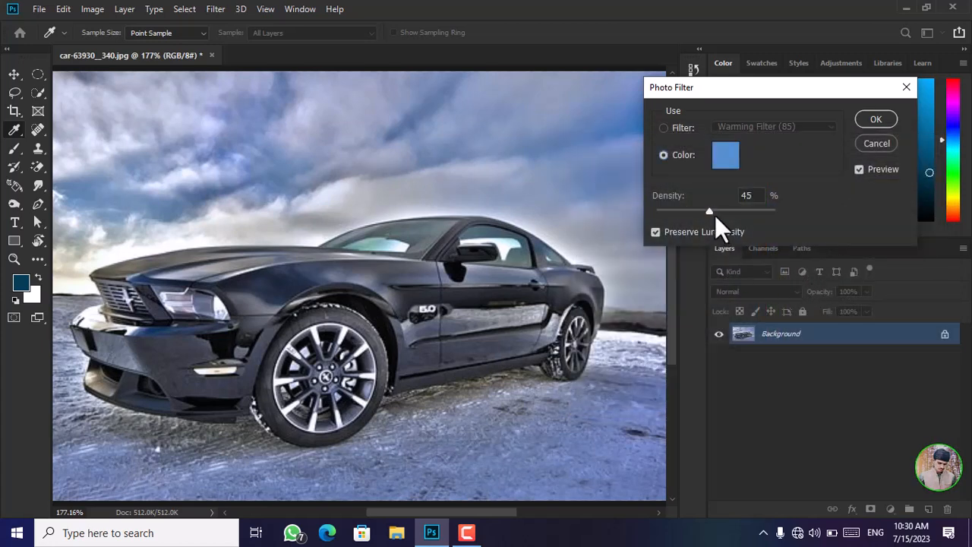
Vary the density of the blue photo filter between its extremes and set it to 70%.
drag(715, 215, 730, 214)
drag(746, 211, 655, 215)
drag(654, 214, 795, 208)
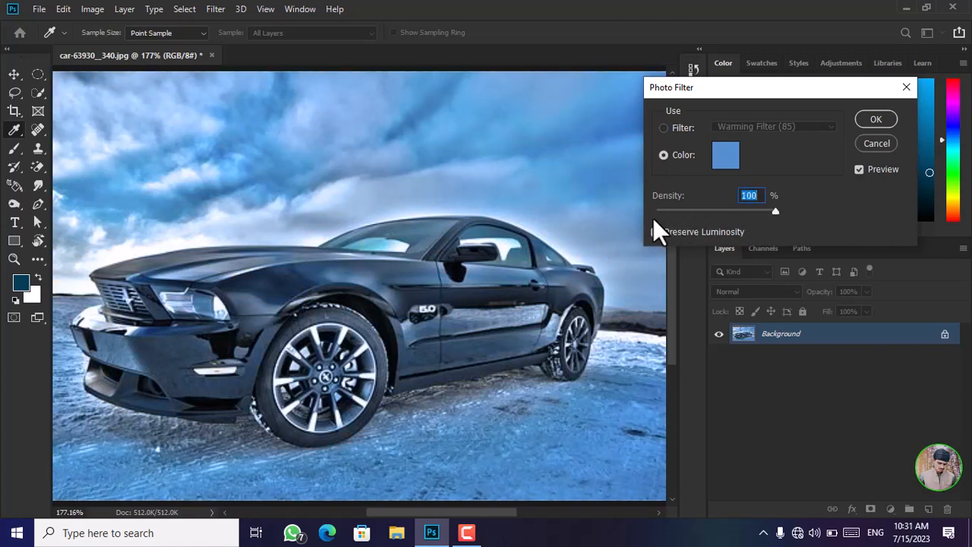
click(715, 214)
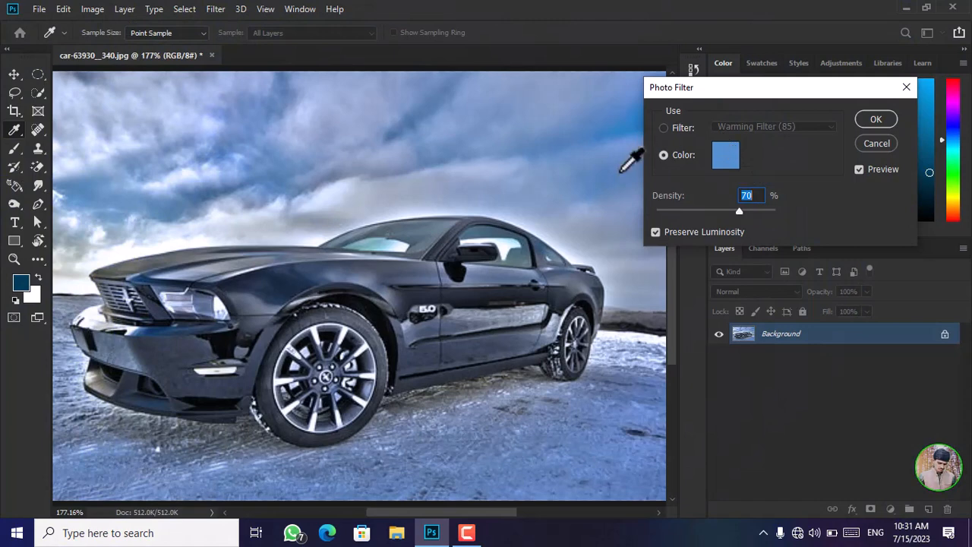
Compare the photo with Preserve Luminosity turned off and on, and cancel the Photo Filter adjustment.
click(655, 232)
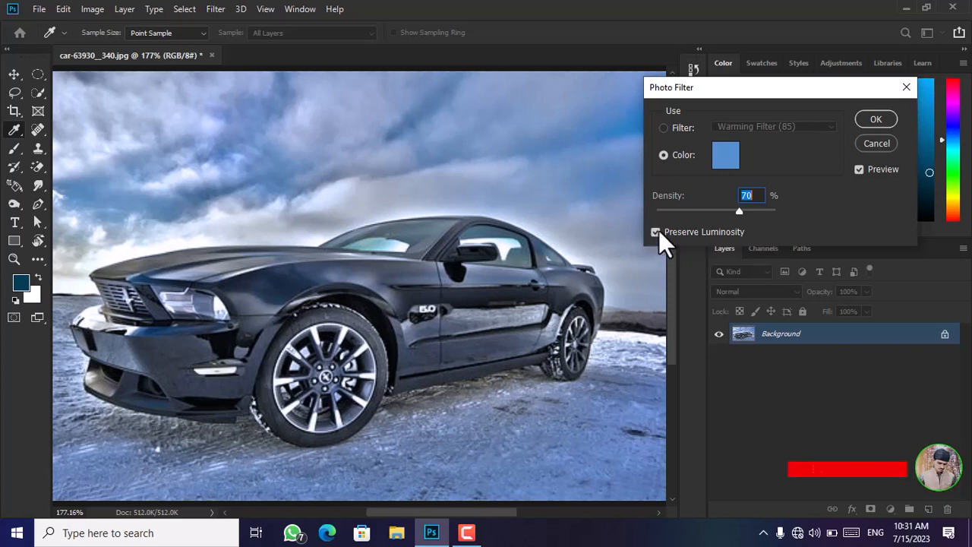
click(657, 231)
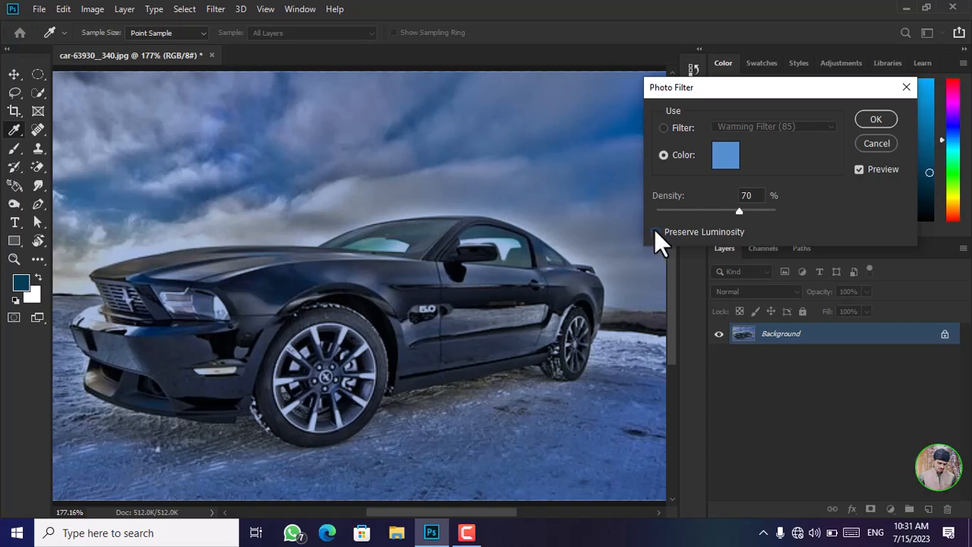
click(658, 231)
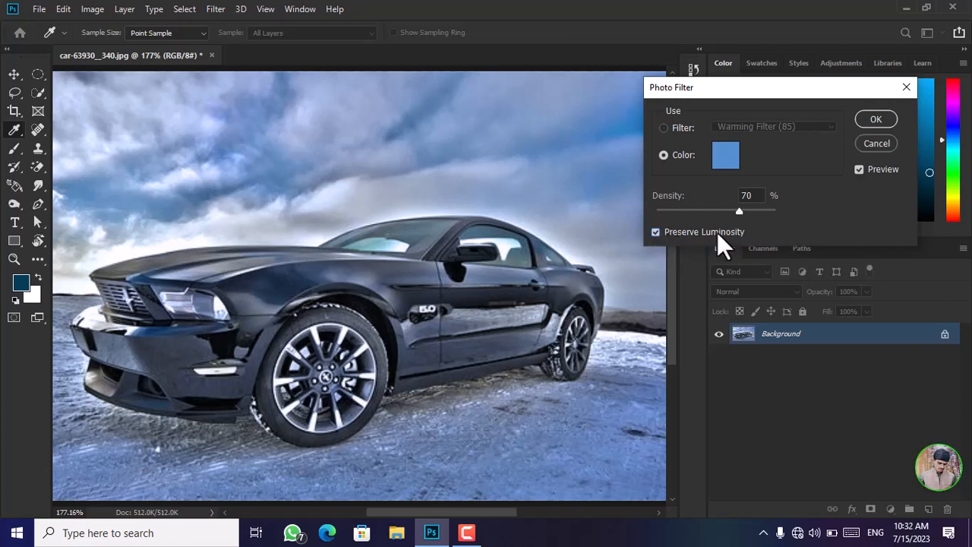
click(859, 170)
click(875, 143)
key(v)
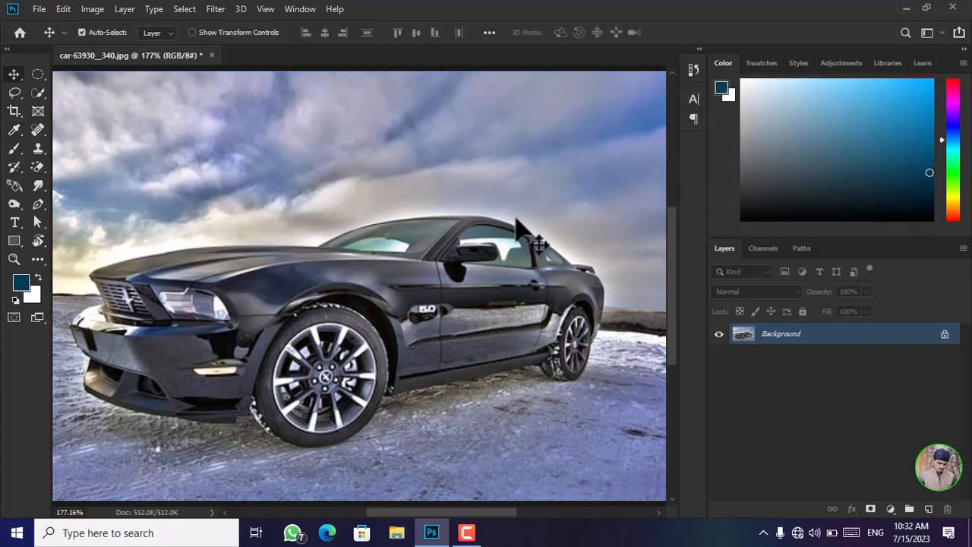
Duplicate the Background layer of the car photo.
scroll(511, 244, down, 2)
scroll(511, 244, up, 2)
scroll(534, 271, down, 2)
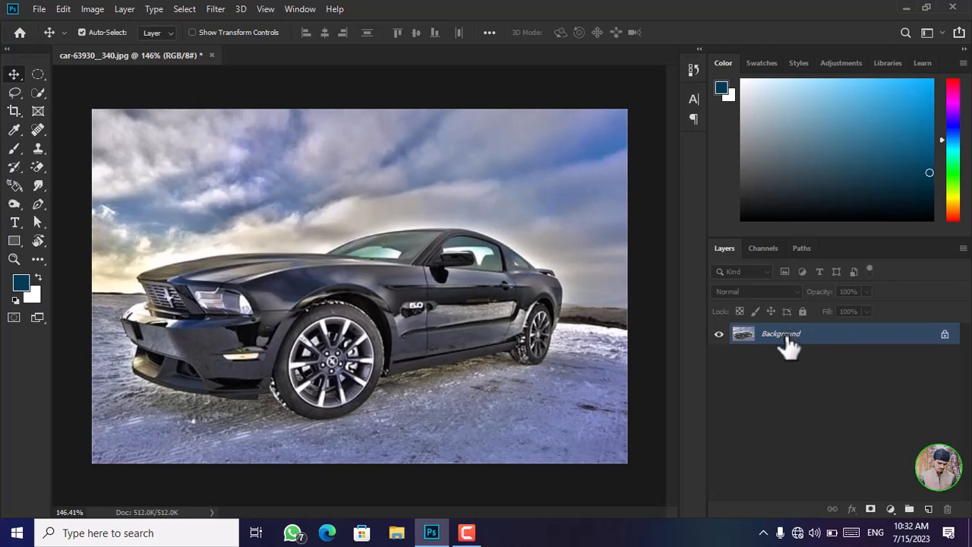
key(ctrl)
key(ctrl+j)
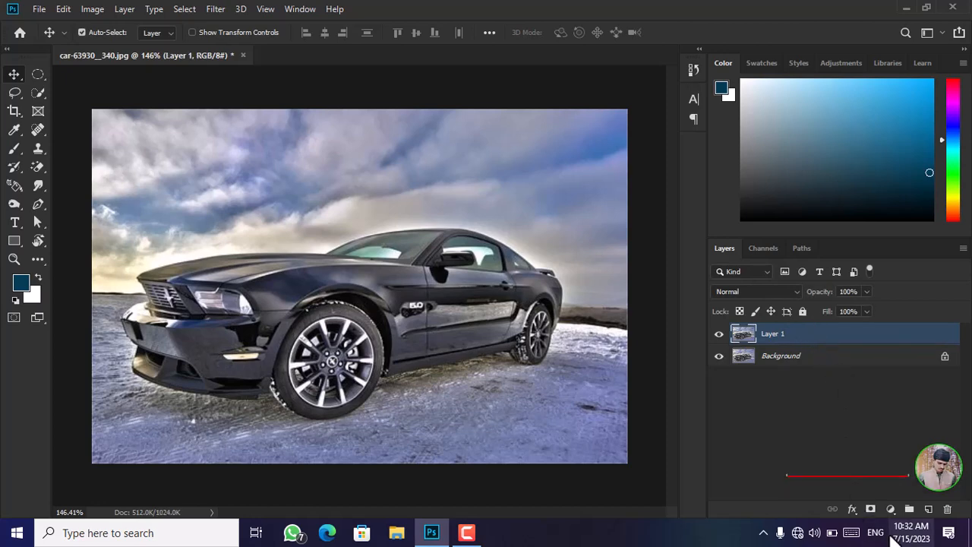
Add a Channel Mixer adjustment layer above the duplicated car layer and move its settings clear of the photo.
click(890, 508)
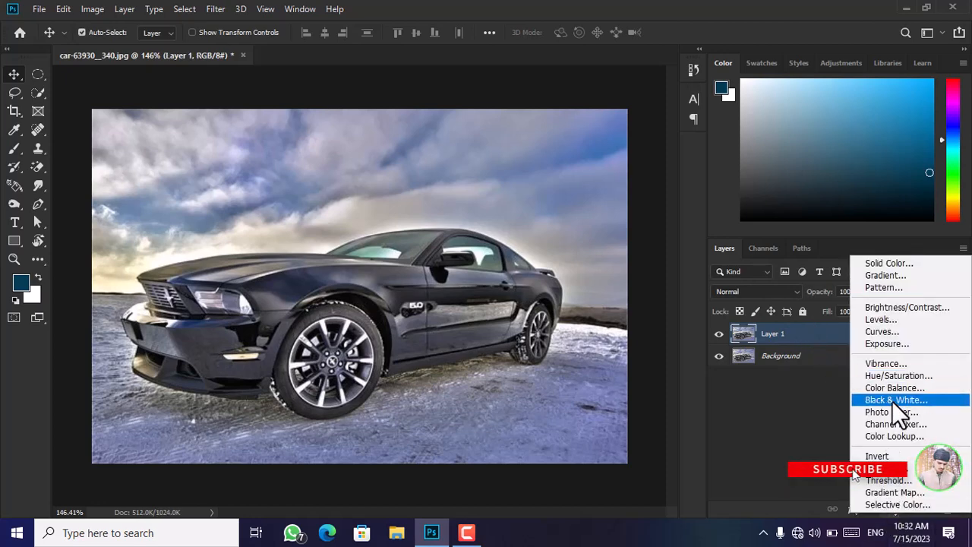
click(891, 423)
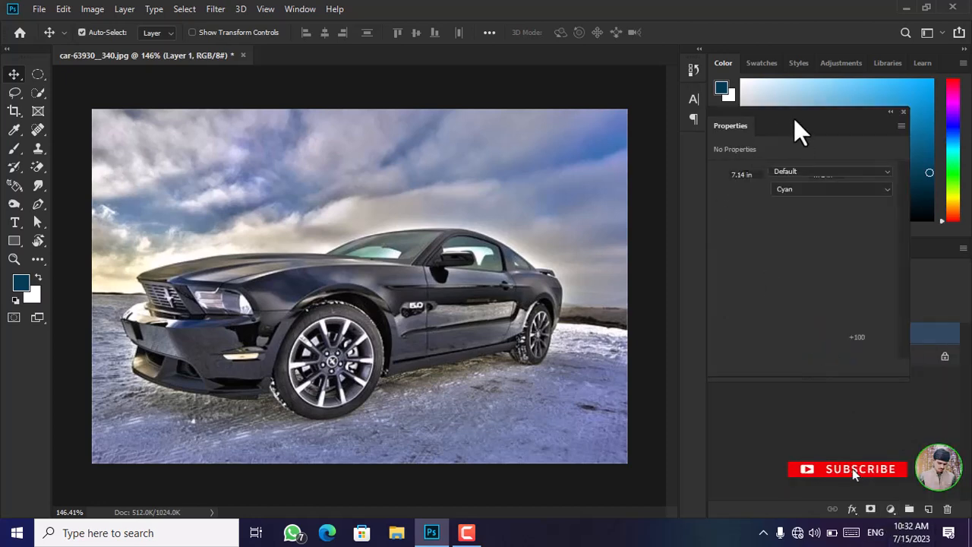
drag(794, 118, 825, 89)
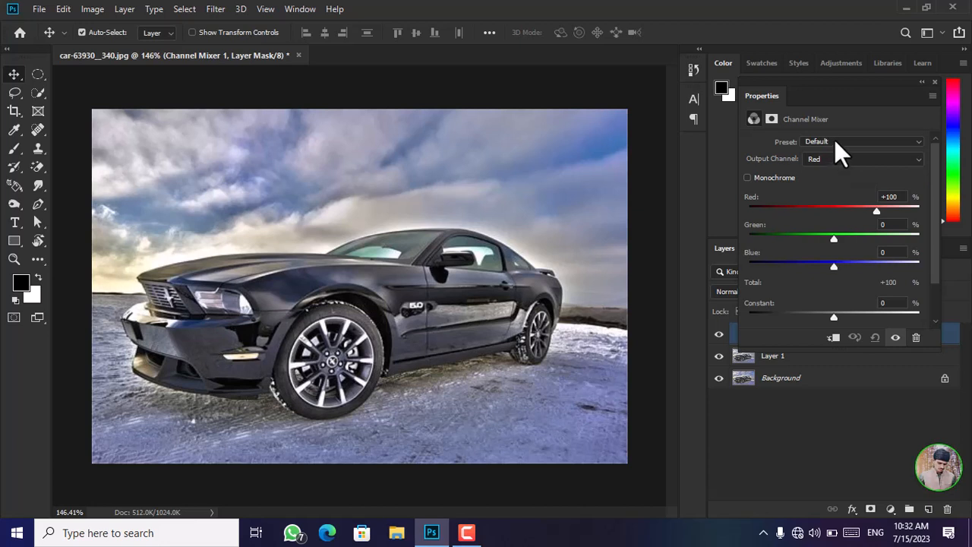
Try the Black & White with Green Filter and Red Filter presets on the Channel Mixer and reset it to default.
click(838, 147)
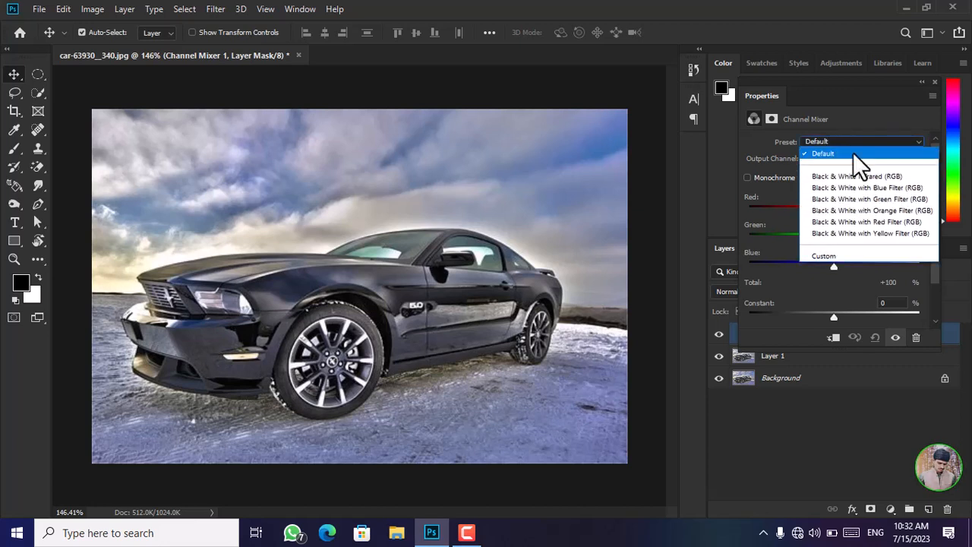
click(859, 200)
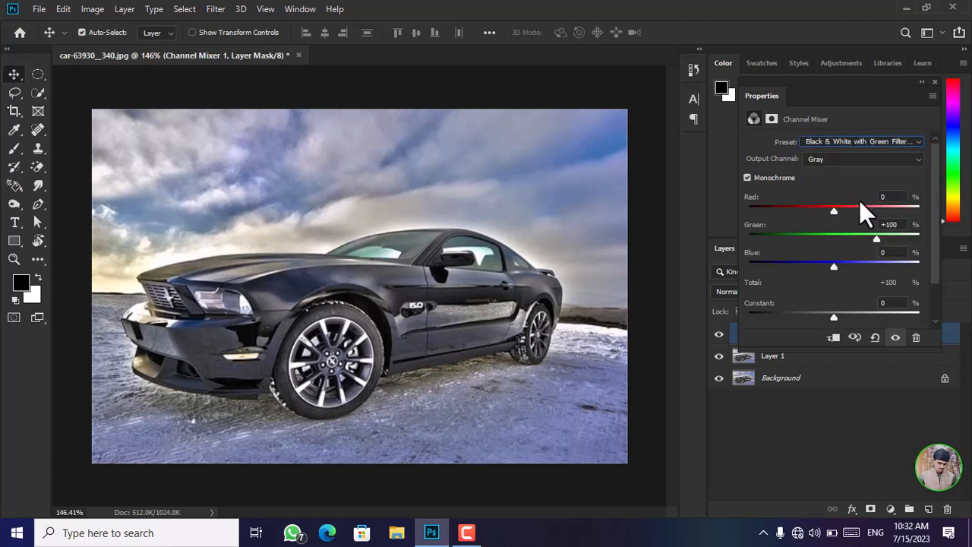
click(893, 144)
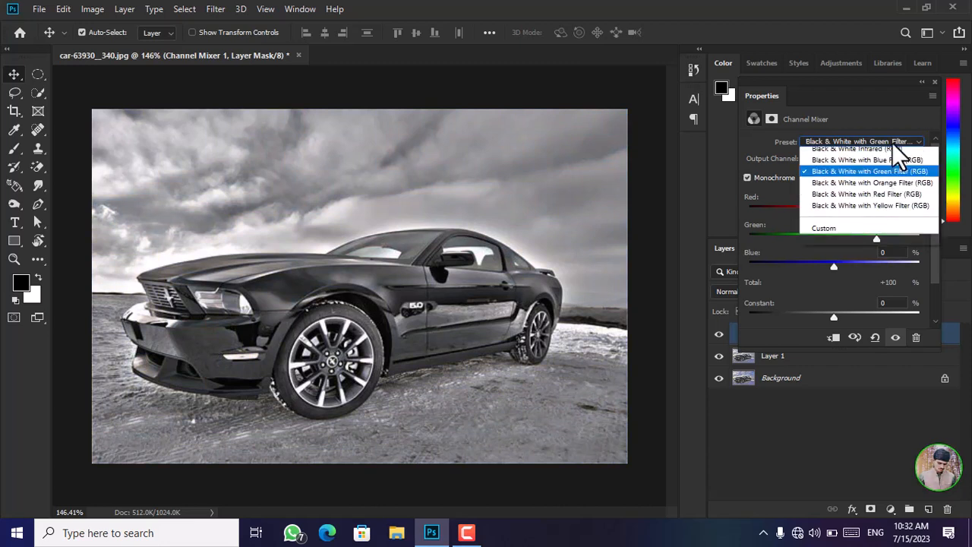
click(878, 220)
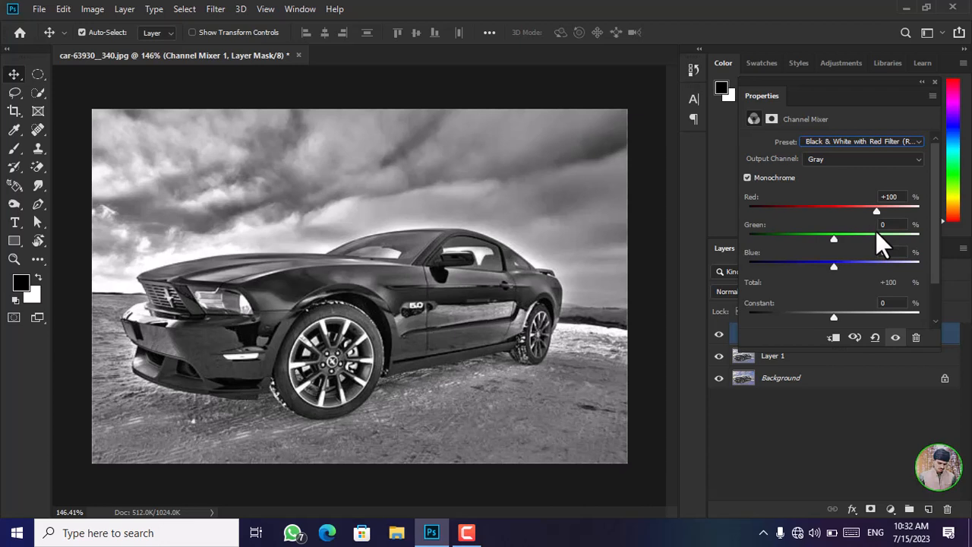
click(877, 343)
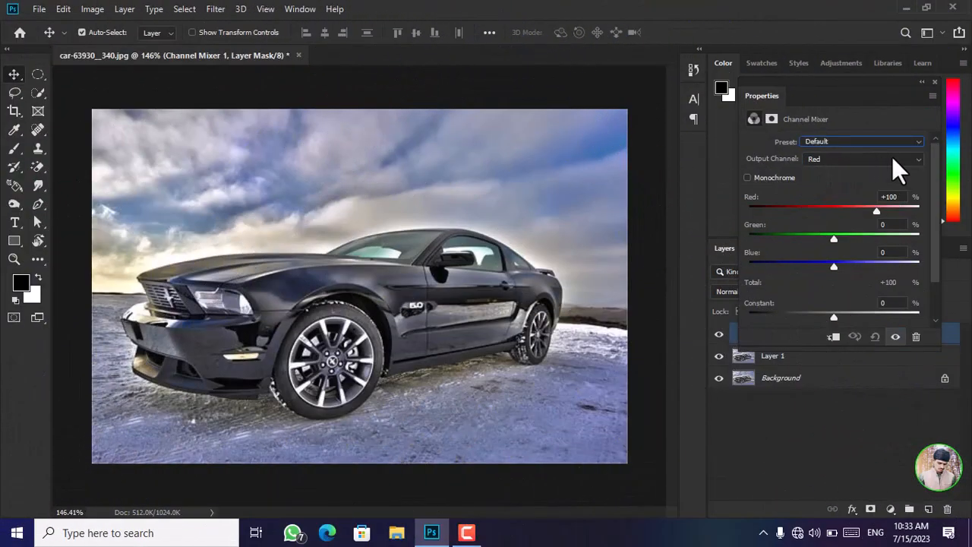
Set the red amount of the Channel Mixer's Red output channel to +118%.
click(891, 158)
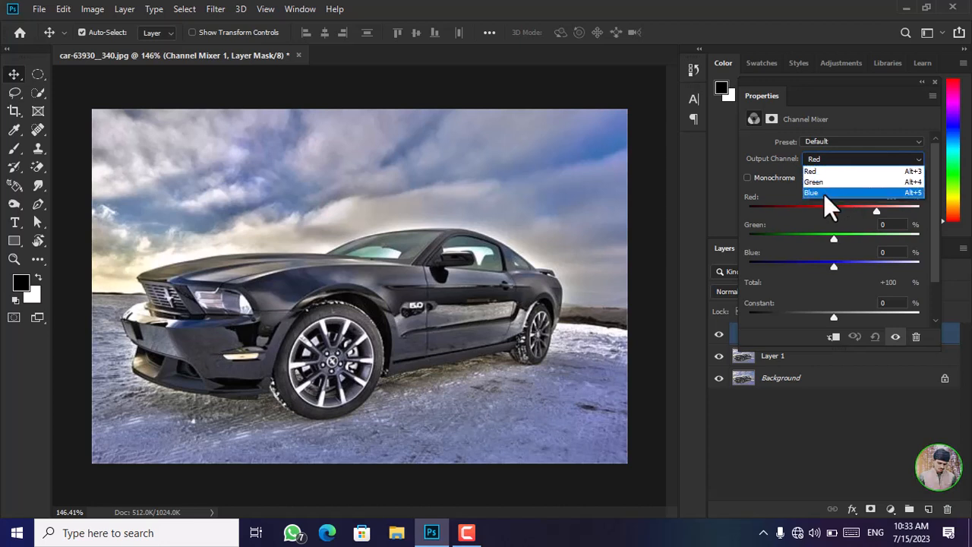
click(865, 172)
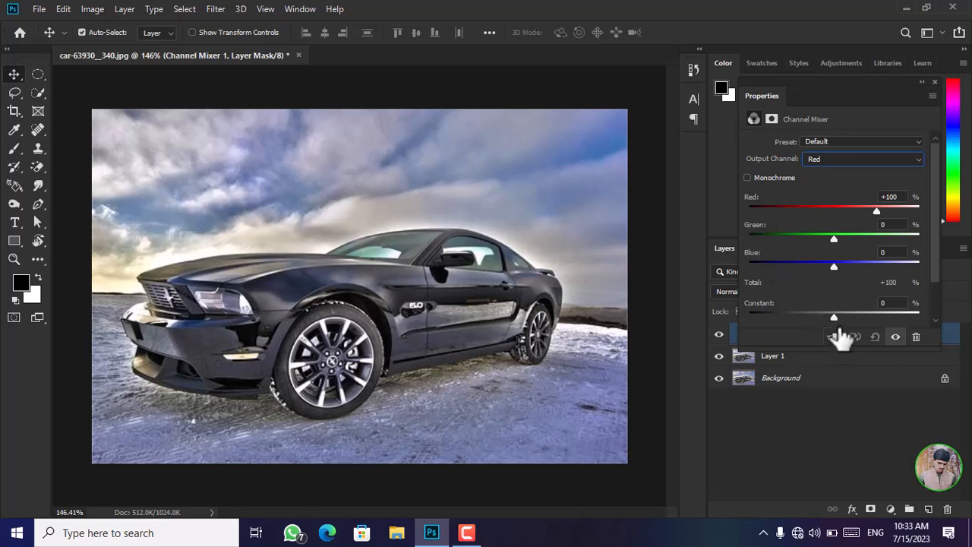
mouse_move(876, 212)
mouse_down()
mouse_move(761, 211)
mouse_move(905, 209)
mouse_move(884, 210)
mouse_up()
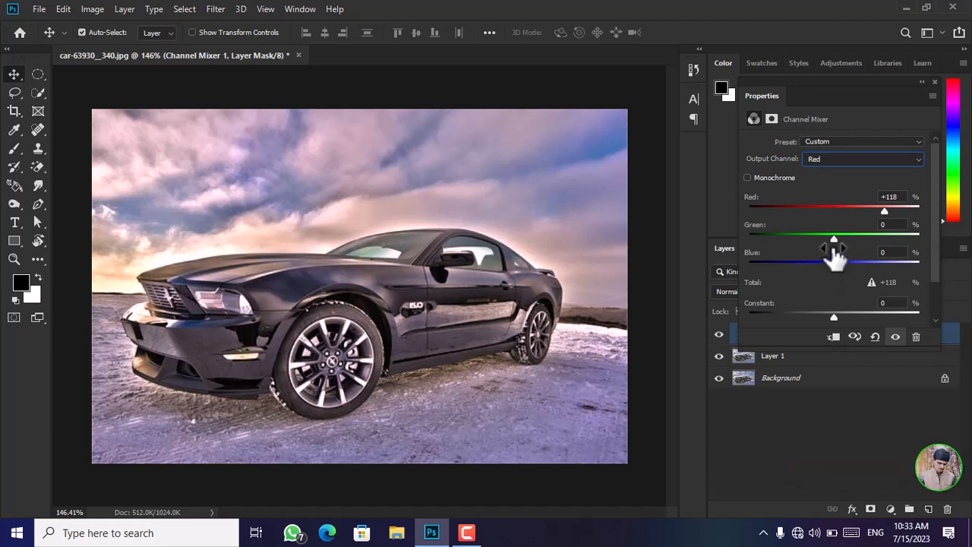
click(867, 161)
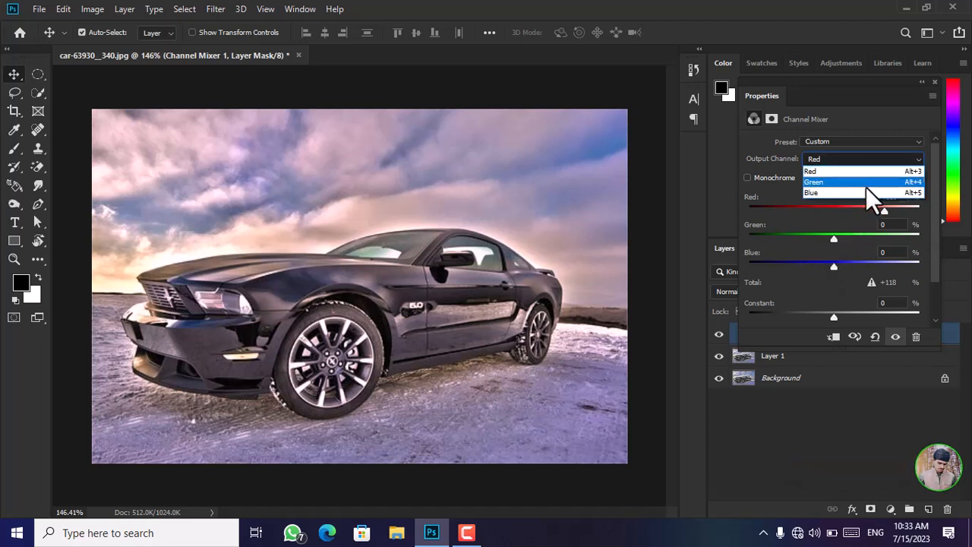
click(868, 172)
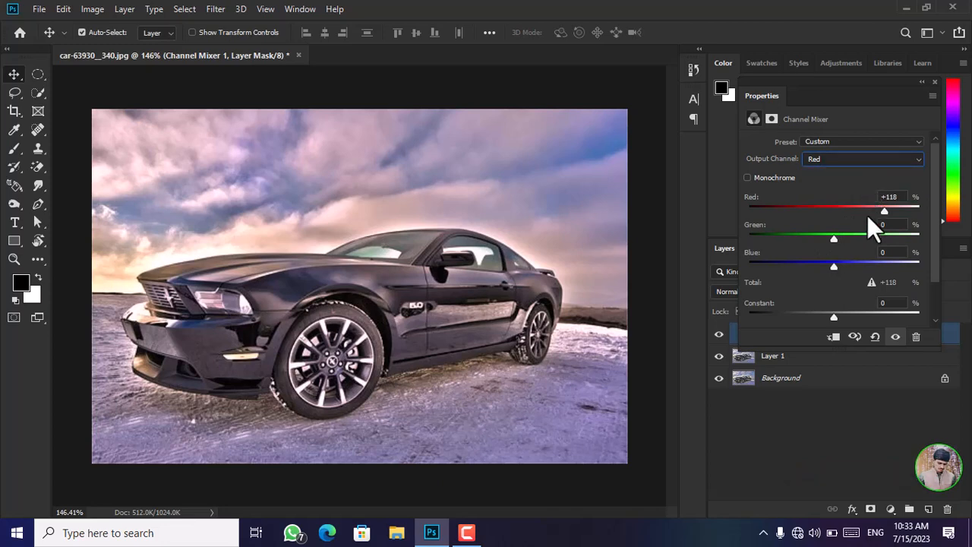
In the Red output channel, set green to -23%, blue to +15% and the constant to -3%, trying stronger values on the way.
mouse_move(836, 239)
mouse_down()
mouse_move(854, 240)
mouse_move(832, 240)
mouse_up()
drag(829, 239, 801, 239)
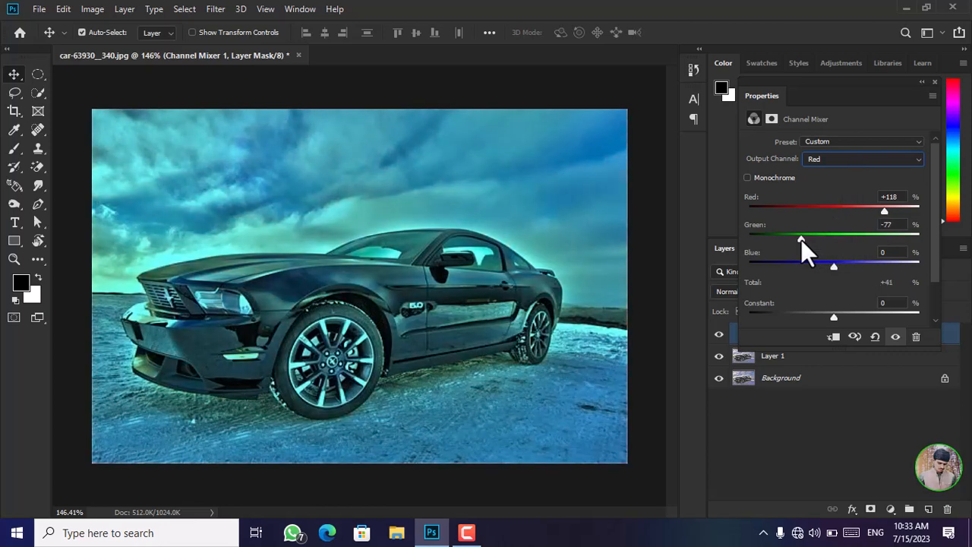
drag(807, 238, 856, 264)
click(836, 268)
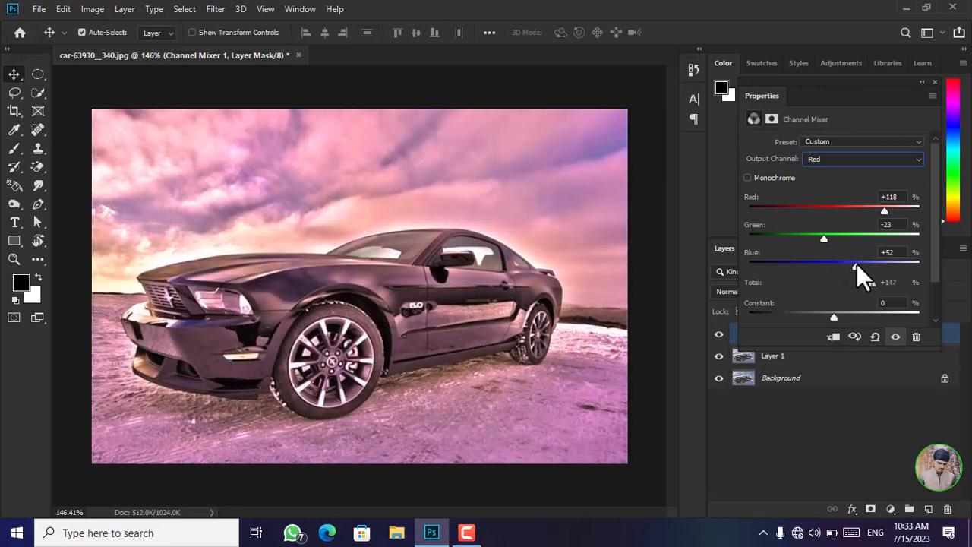
drag(854, 265, 840, 266)
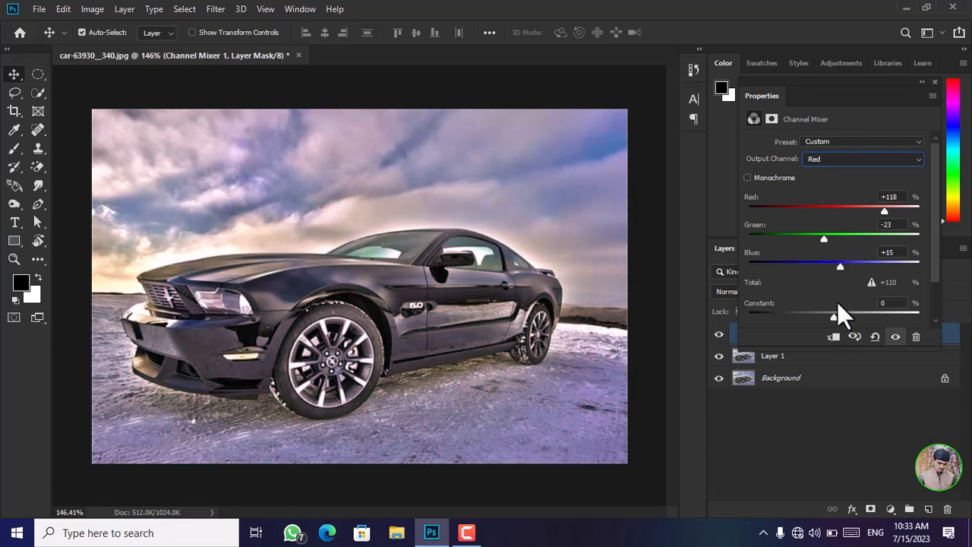
drag(833, 318, 884, 316)
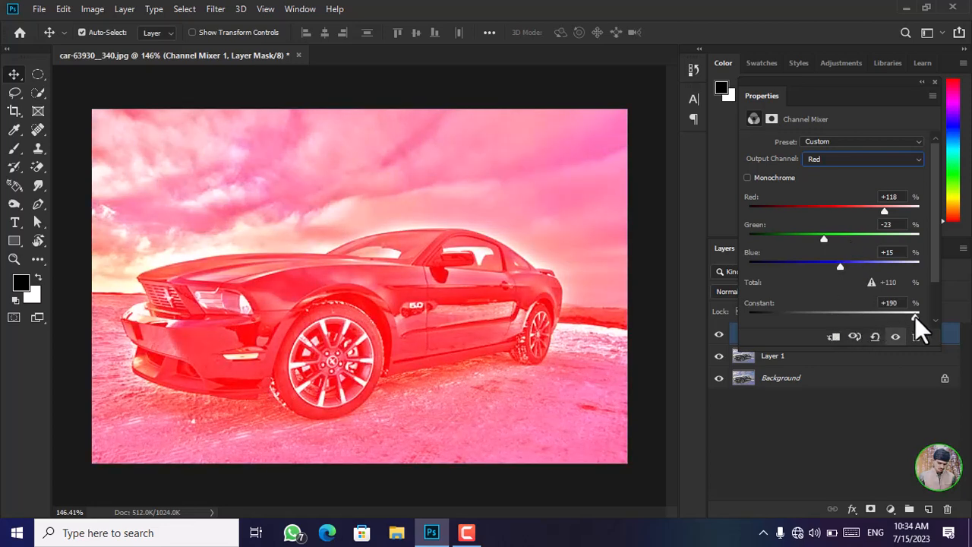
drag(890, 323, 832, 328)
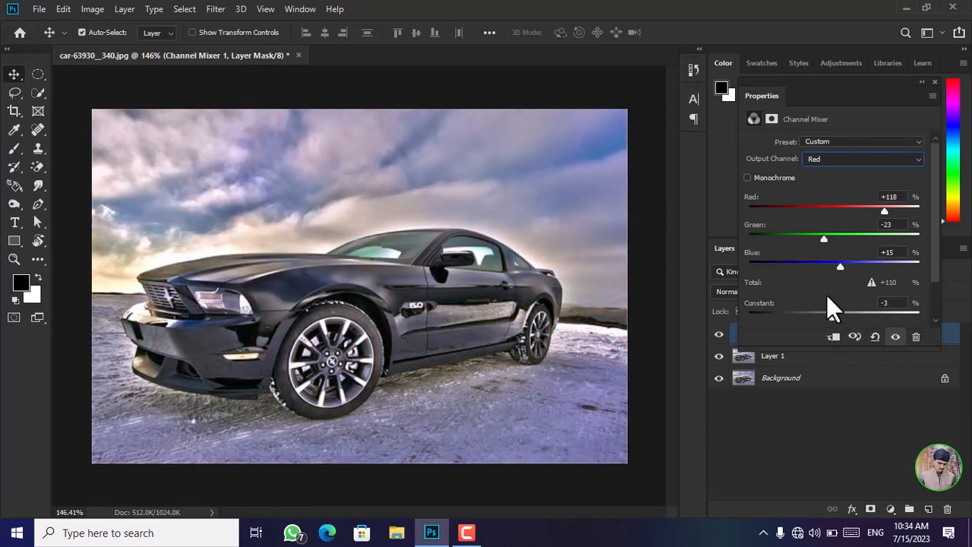
Switch the Channel Mixer to the Green output channel and set red to +23% and green to +77%.
click(860, 158)
click(853, 180)
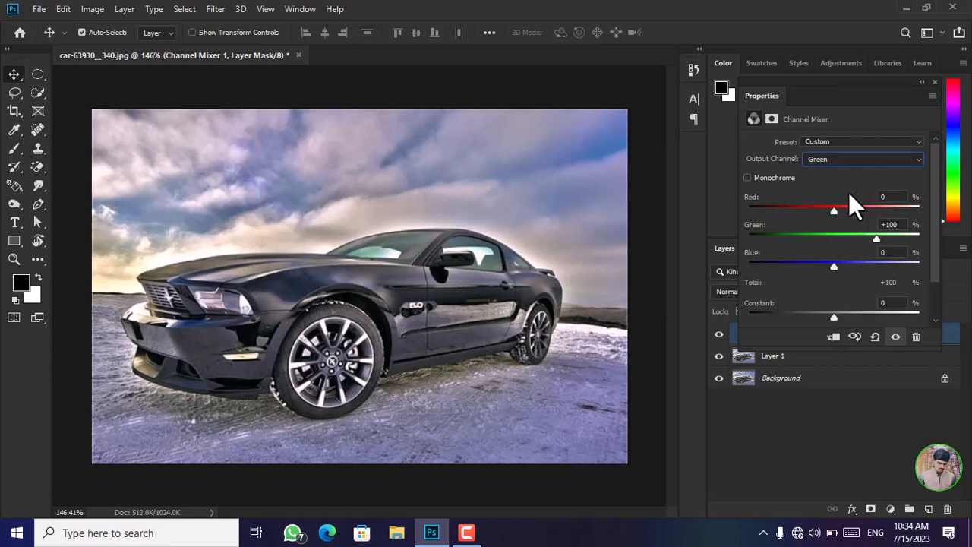
drag(835, 213, 869, 211)
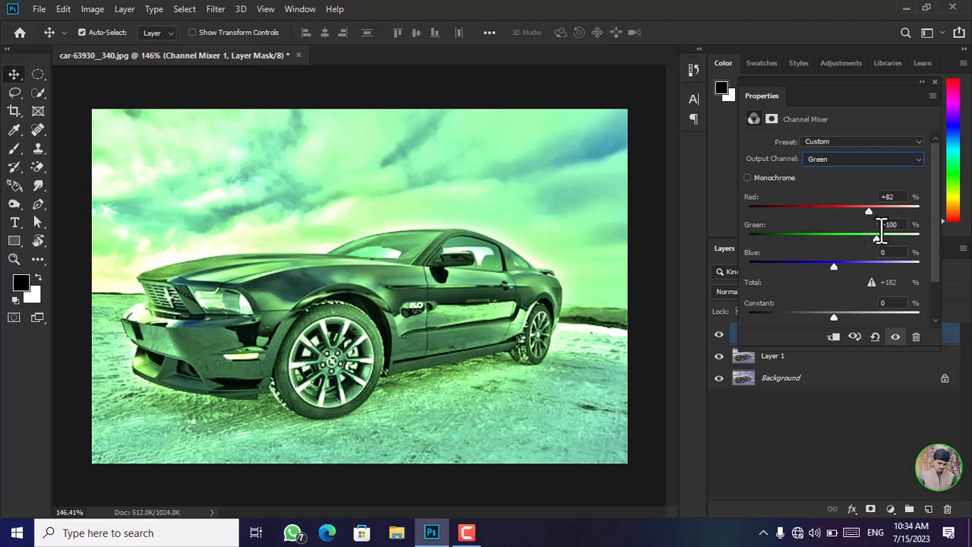
drag(875, 241, 843, 210)
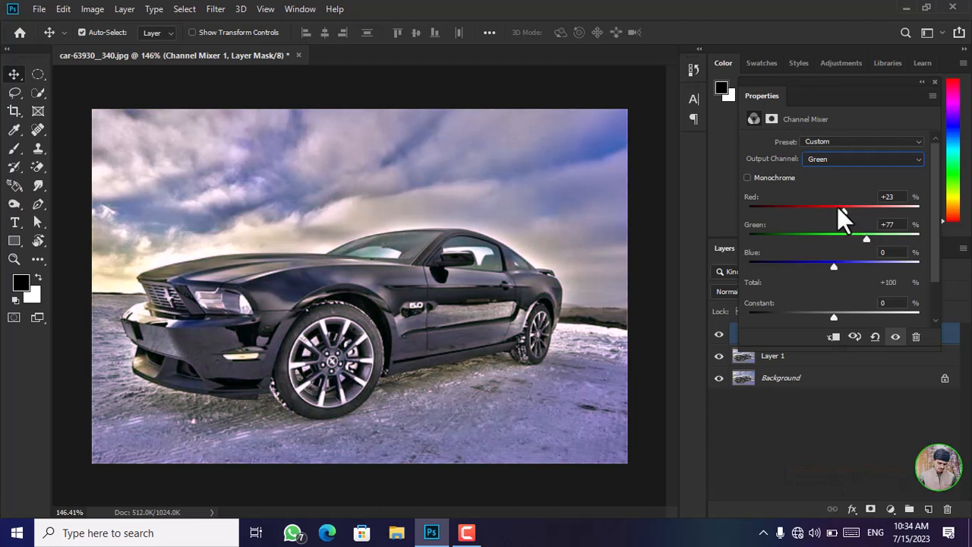
Switch to the Blue output channel, set blue to +128% and adjust the green amount slightly.
click(881, 158)
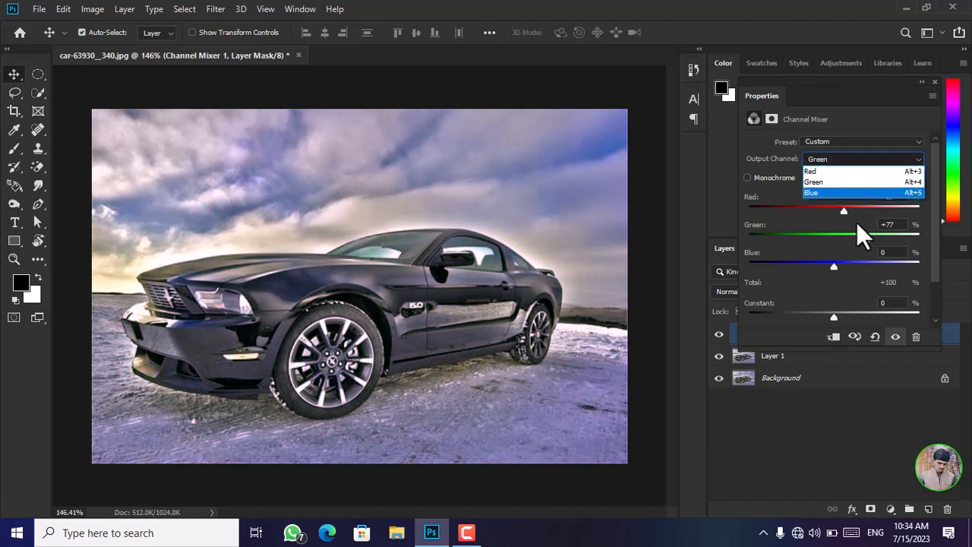
click(858, 194)
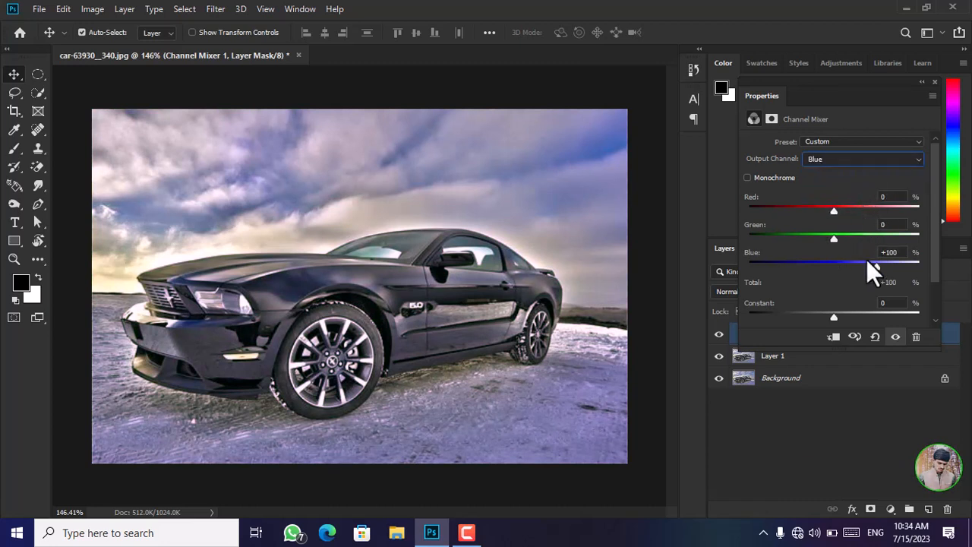
drag(872, 263, 901, 263)
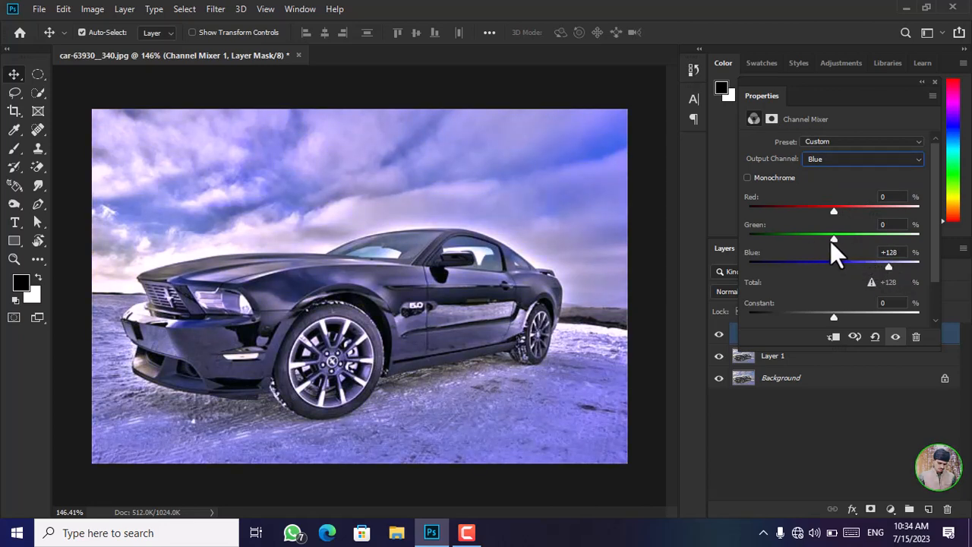
mouse_move(830, 240)
mouse_down()
mouse_move(894, 238)
mouse_move(824, 235)
mouse_move(843, 236)
mouse_up()
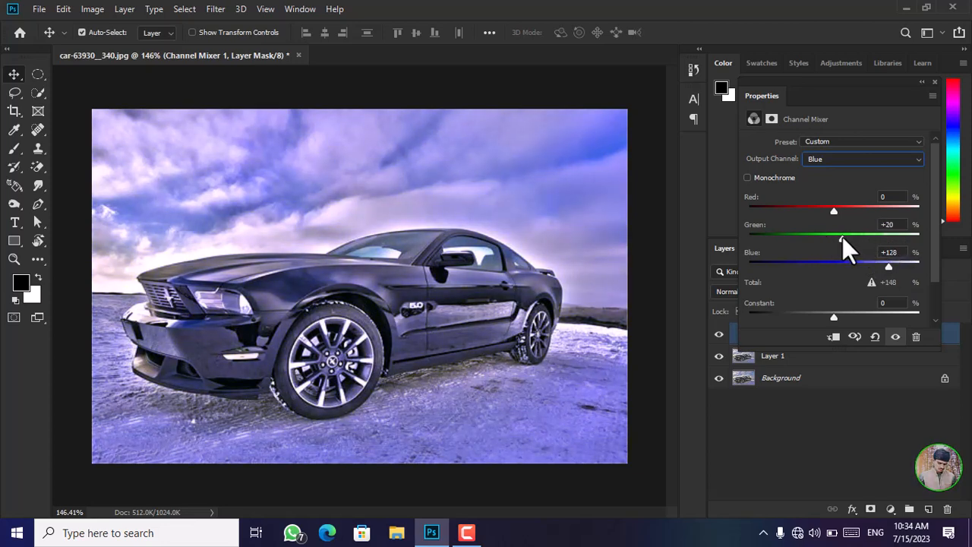
Try the Monochrome option with red at +67% and blue at +63%, turn it off and reset the Channel Mixer to default.
click(748, 177)
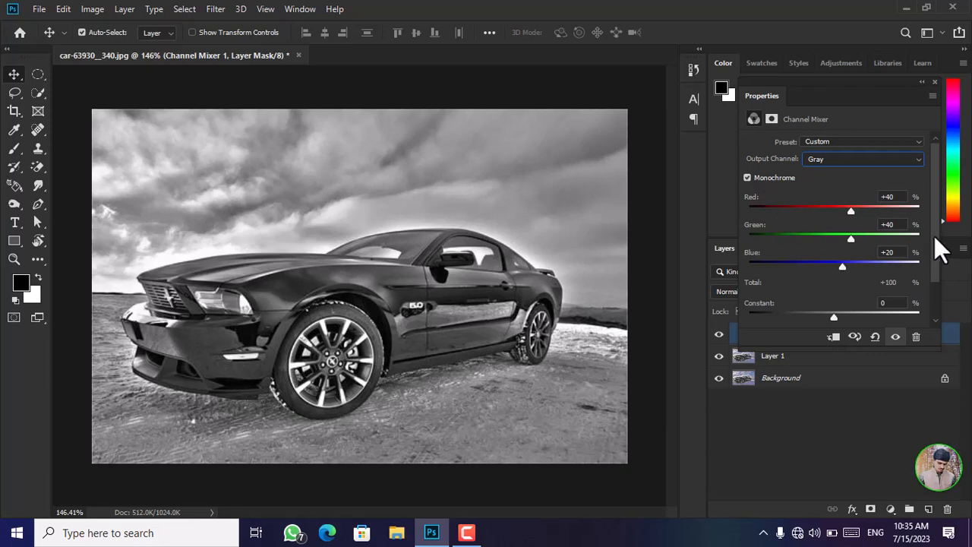
mouse_move(850, 207)
mouse_down()
mouse_move(874, 208)
mouse_move(864, 208)
mouse_up()
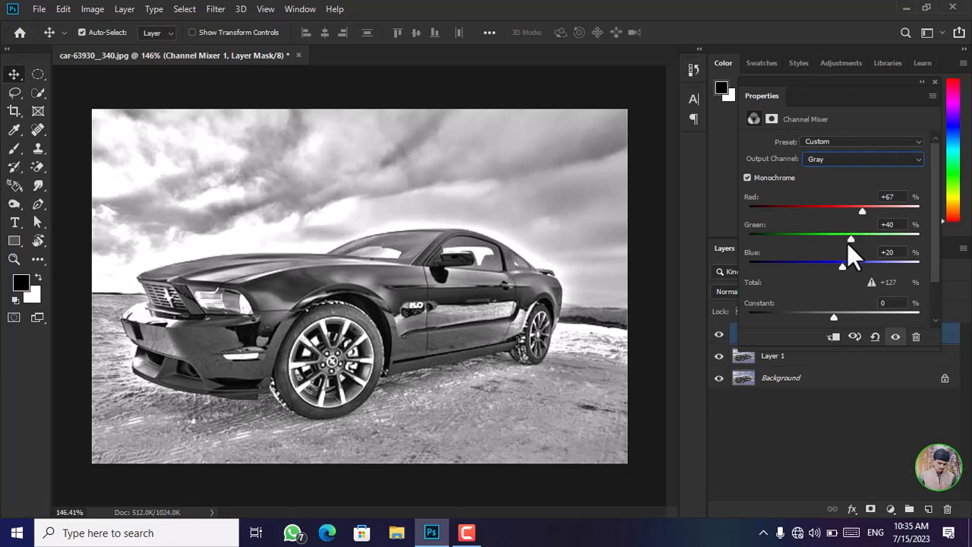
drag(847, 243, 861, 265)
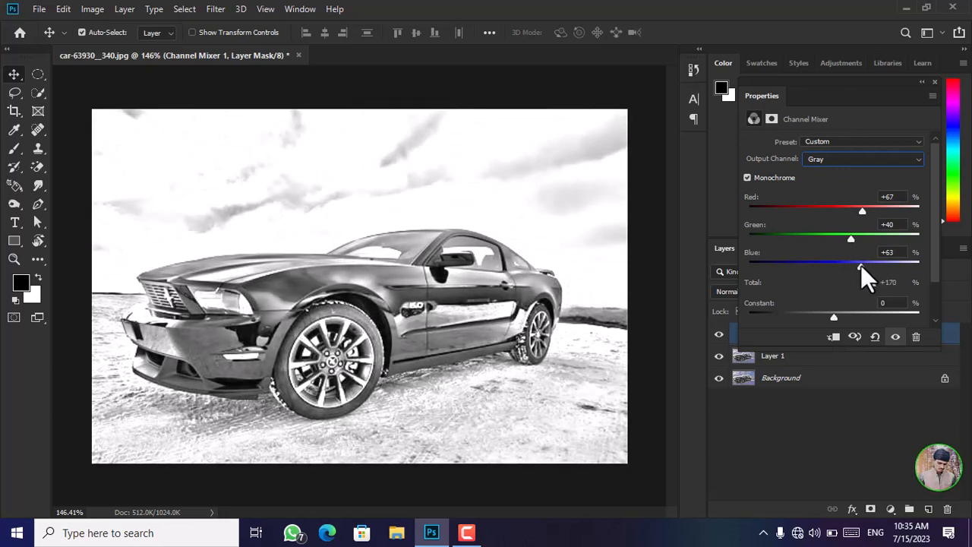
click(747, 178)
click(876, 339)
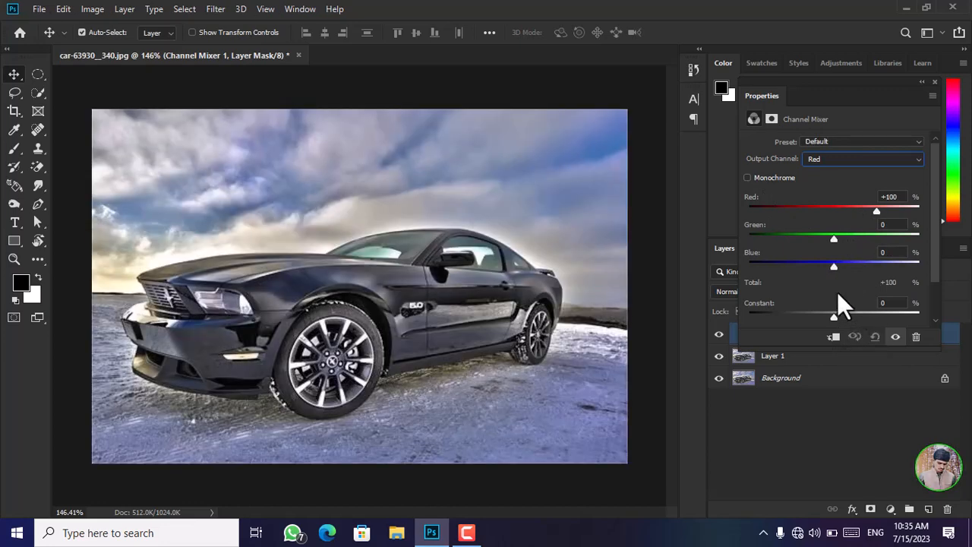
In the Red output channel, set blue to -28%, raise the constant slightly and close the Channel Mixer settings to view the bluish photo.
mouse_move(838, 266)
mouse_down()
mouse_move(859, 266)
mouse_move(821, 264)
mouse_up()
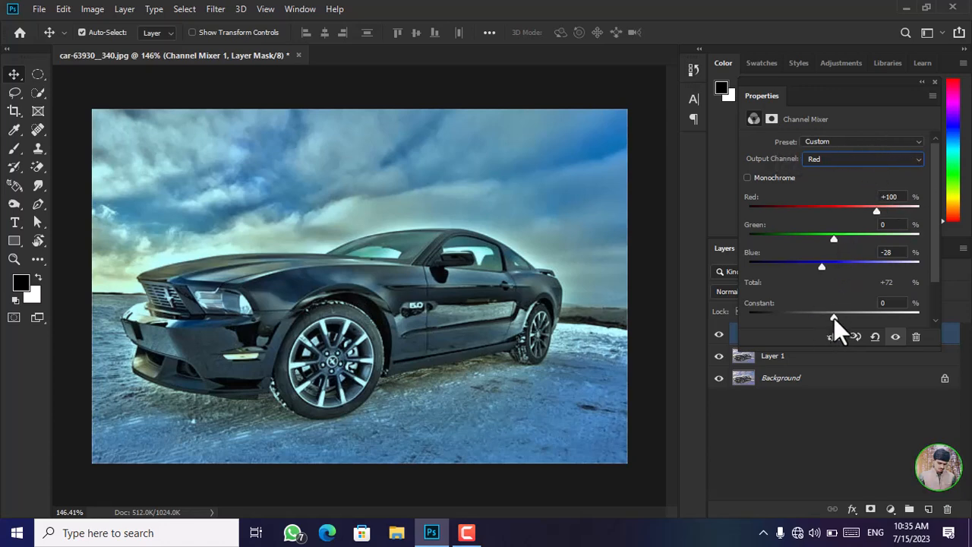
mouse_move(834, 319)
mouse_down()
mouse_move(774, 320)
mouse_move(885, 316)
mouse_move(838, 321)
mouse_up()
click(935, 81)
key(ctrl+1)
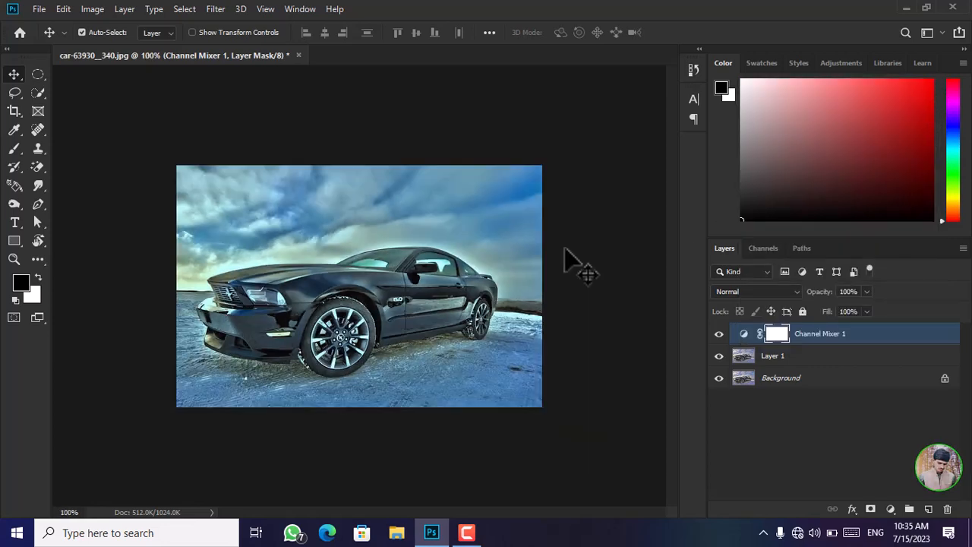
scroll(566, 250, up, 4)
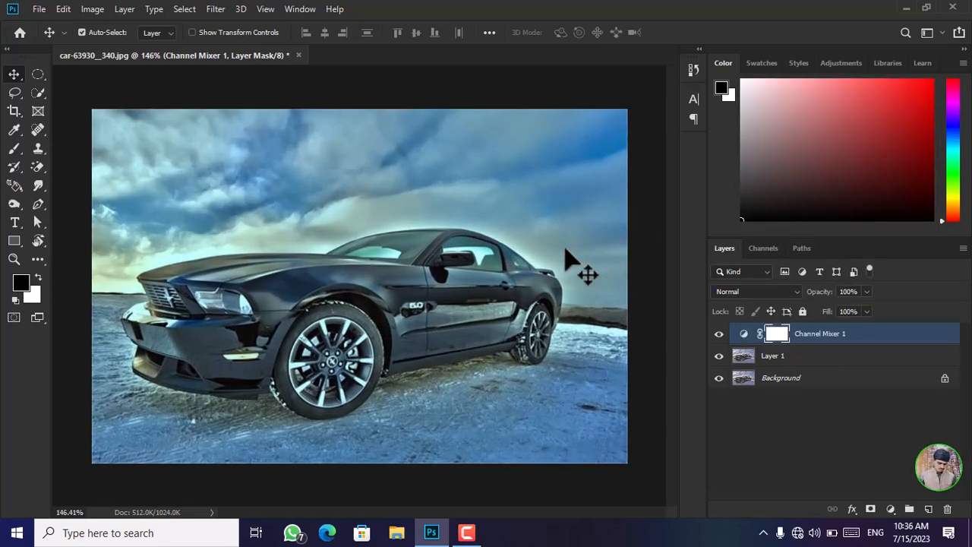